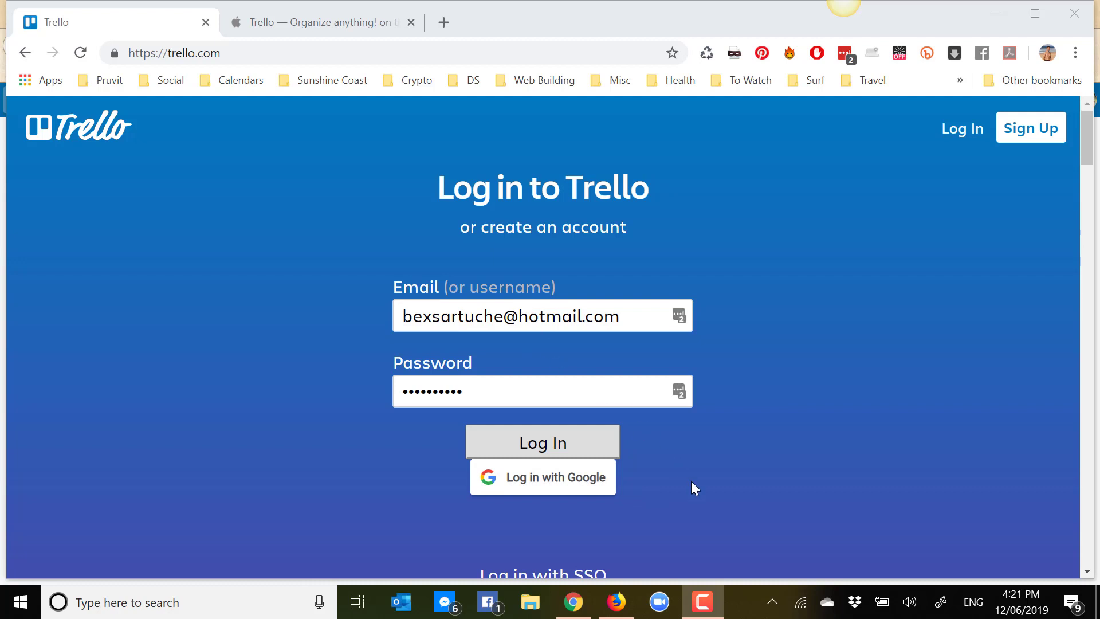
# - View Trello's App Store page, and switch to the Firefox window showing the Experience Better Team boards
pyautogui.click(329, 19)
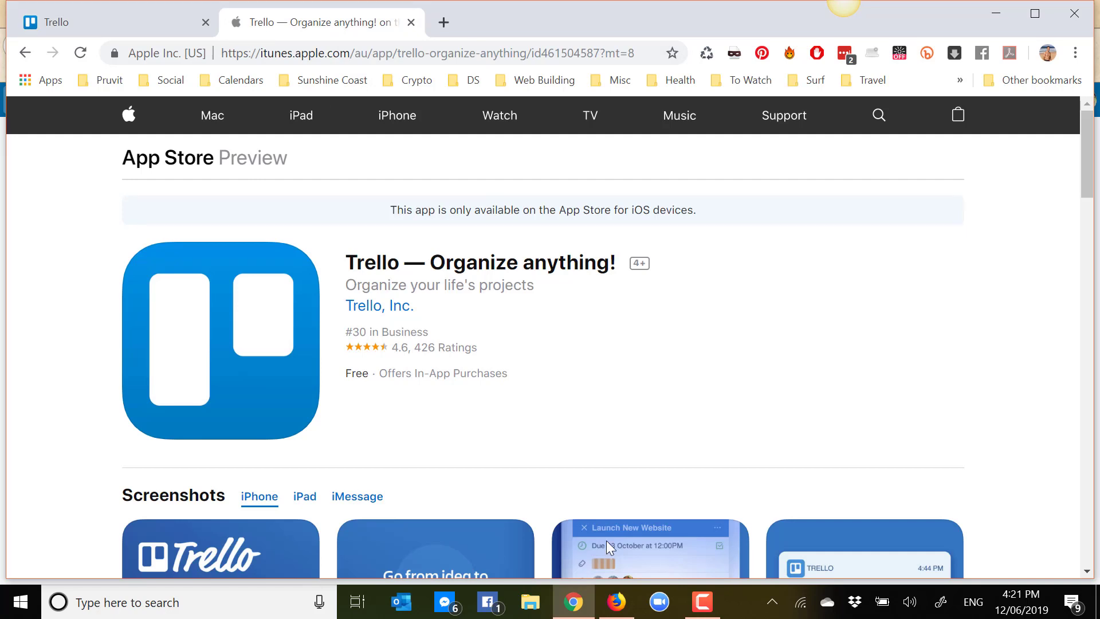
pyautogui.click(617, 608)
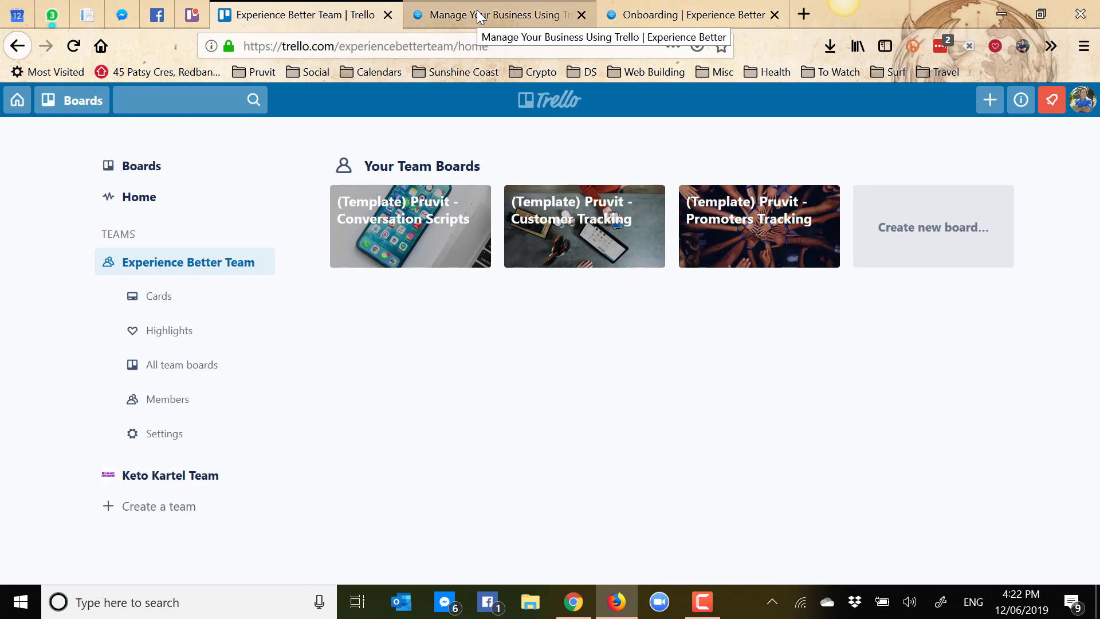
# - Open the Taking Care of Your Customers article from the Onboarding page of the Experience Better site
pyautogui.click(674, 19)
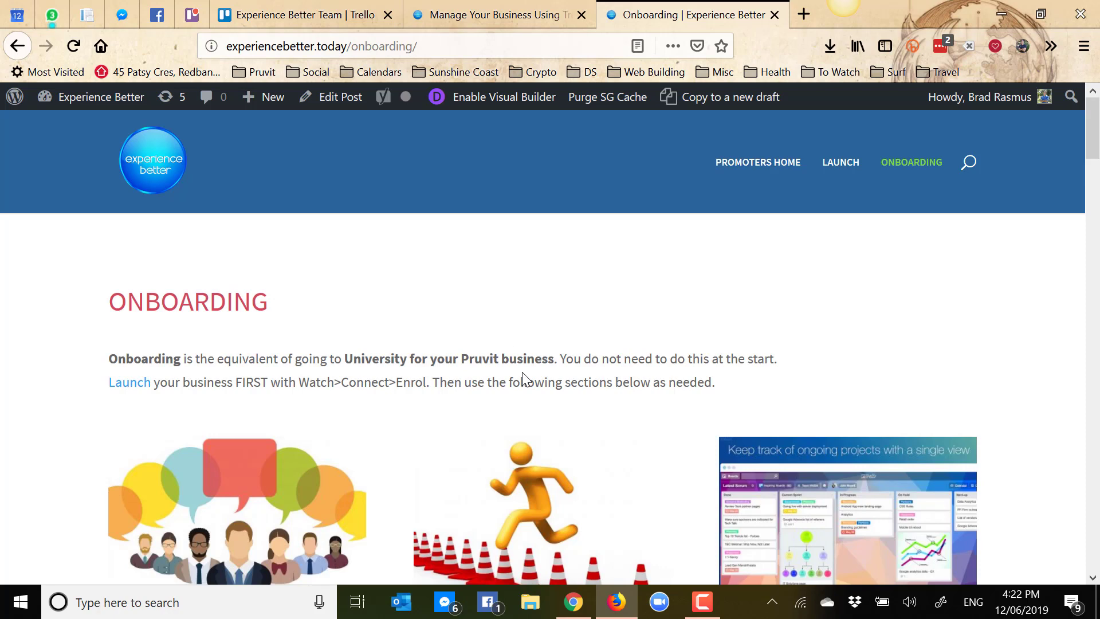
pyautogui.scroll(-5, 523, 378)
pyautogui.scroll(-5, 524, 375)
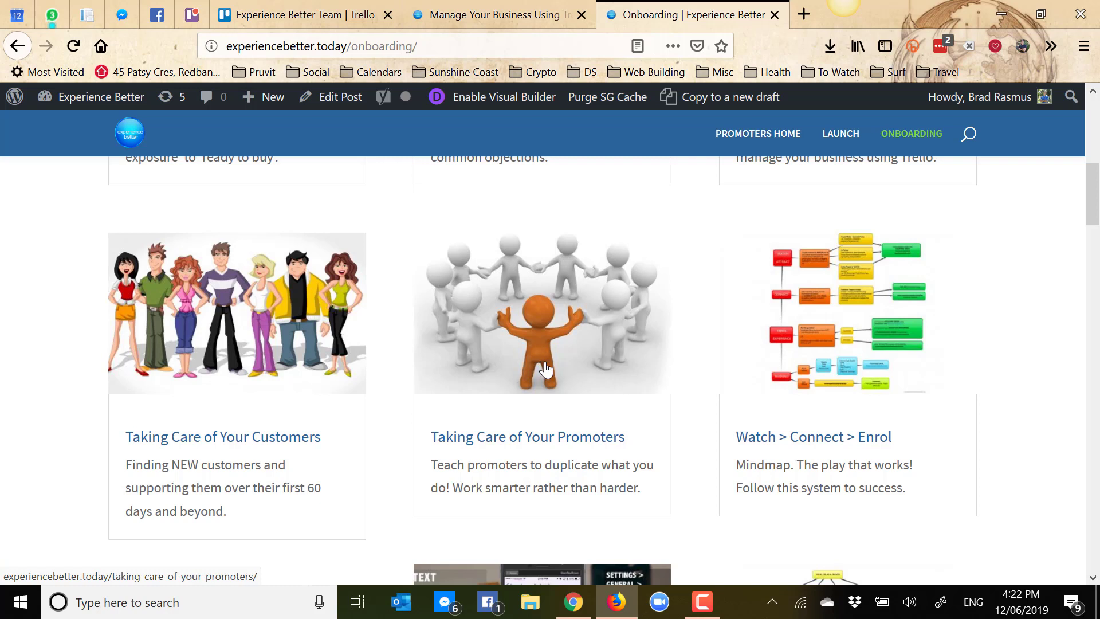
pyautogui.click(247, 344)
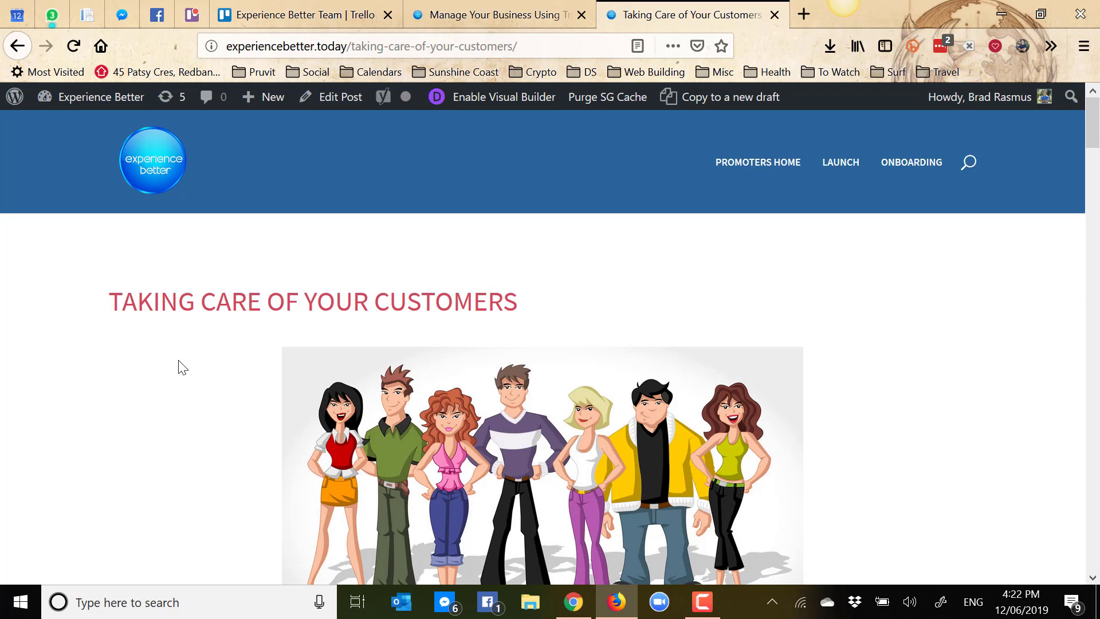
# - Read through the customer care article, from finding customers to the 60 Day Customer Support schedule, and return to its start
pyautogui.scroll(-5, 179, 367)
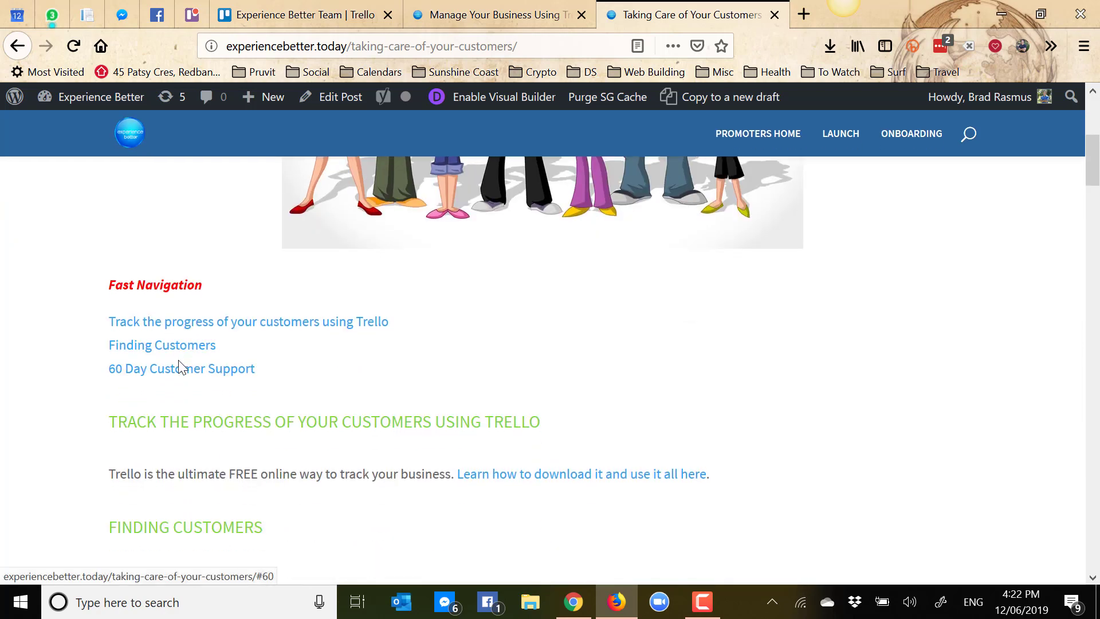
pyautogui.scroll(-4, 346, 424)
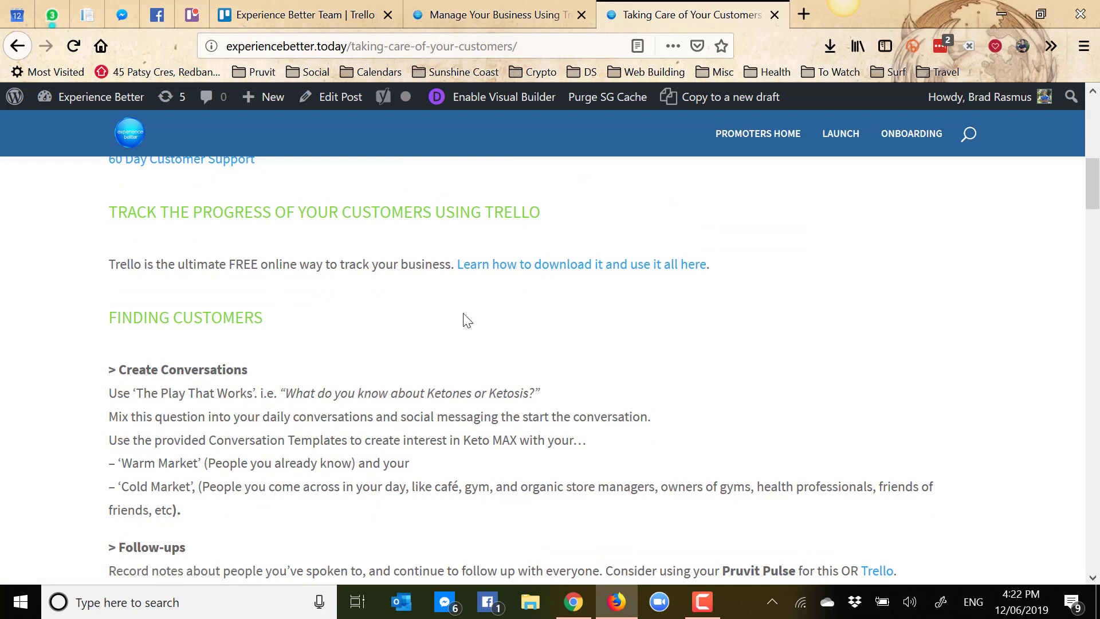
pyautogui.scroll(-2, 468, 320)
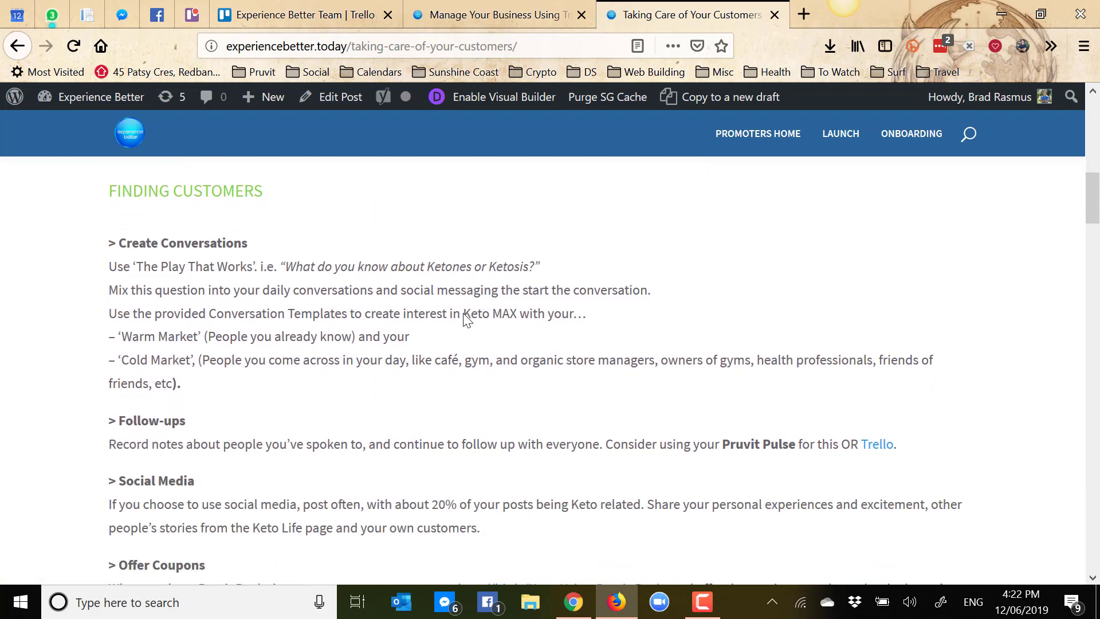
pyautogui.scroll(-7, 468, 320)
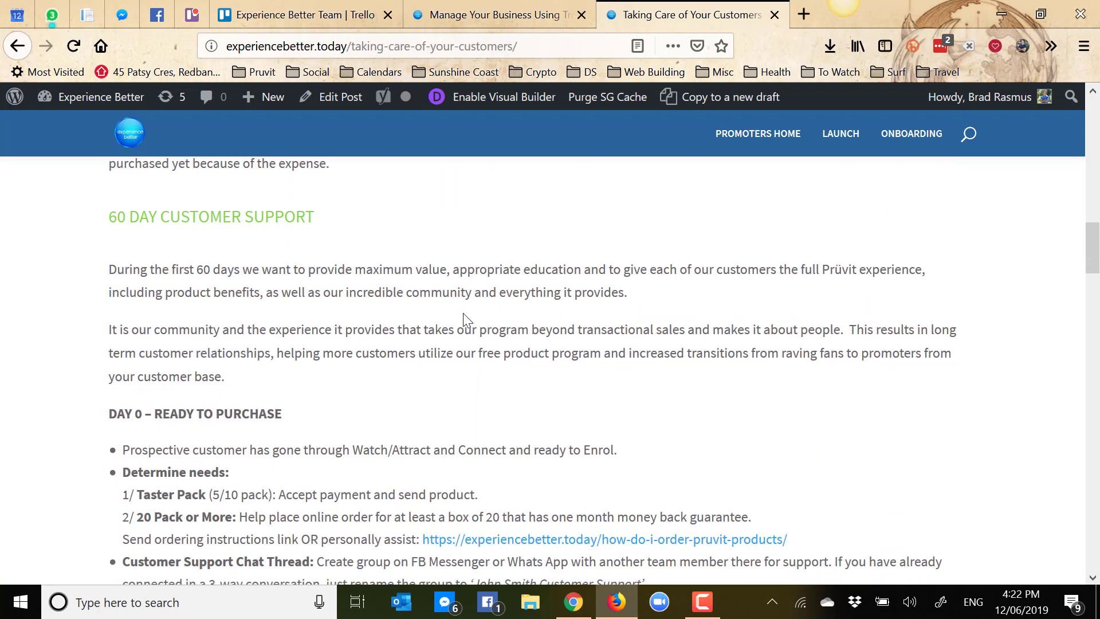
pyautogui.scroll(-4, 463, 312)
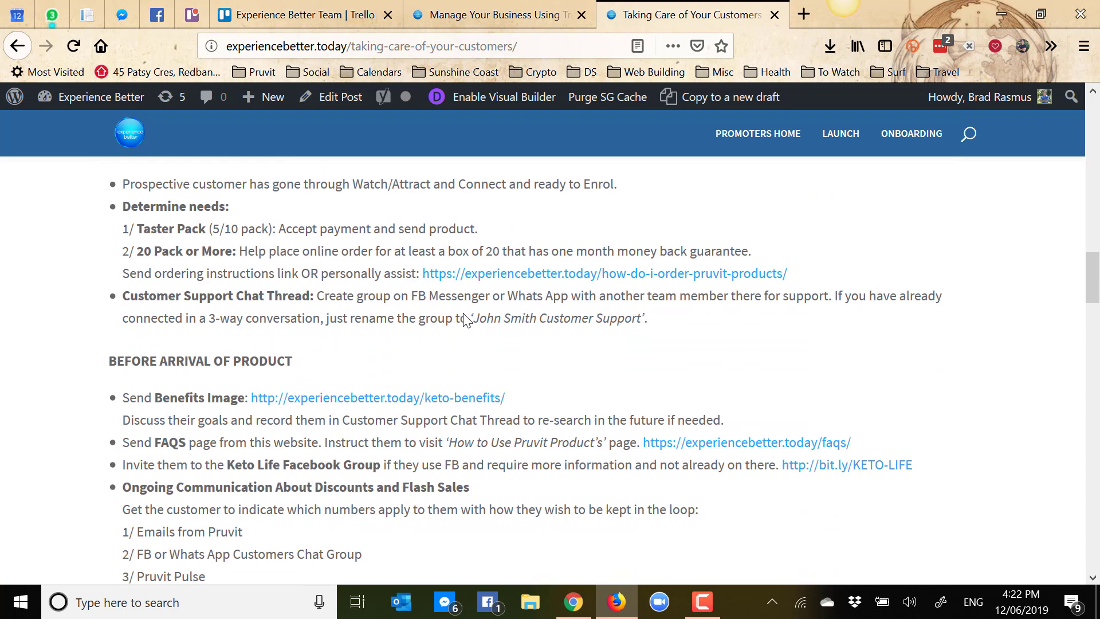
pyautogui.scroll(-3, 467, 319)
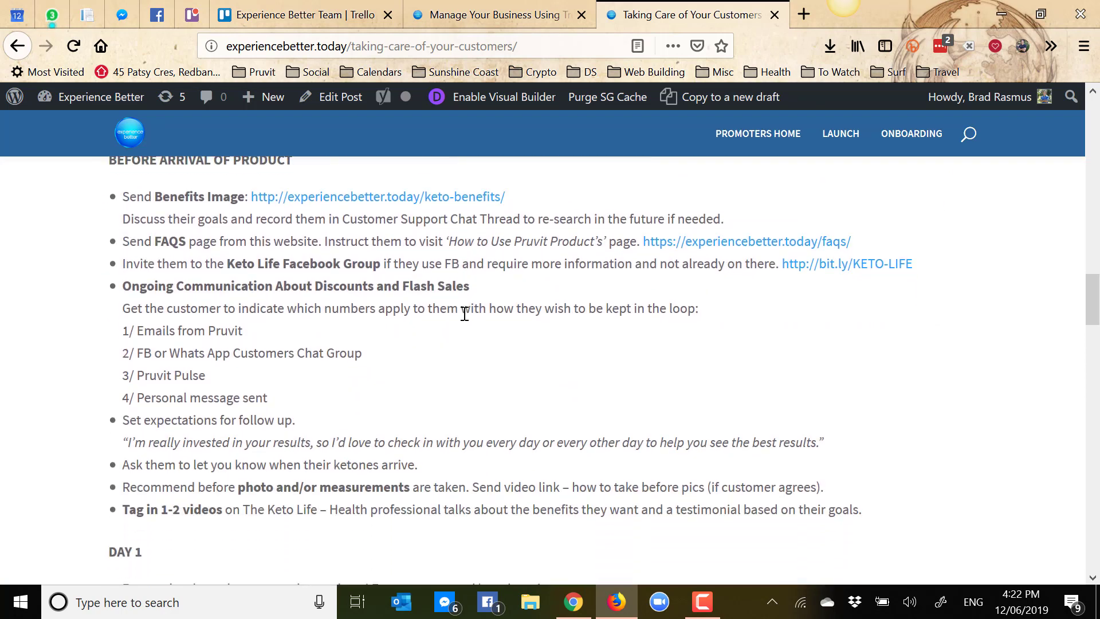
pyautogui.scroll(-5, 465, 314)
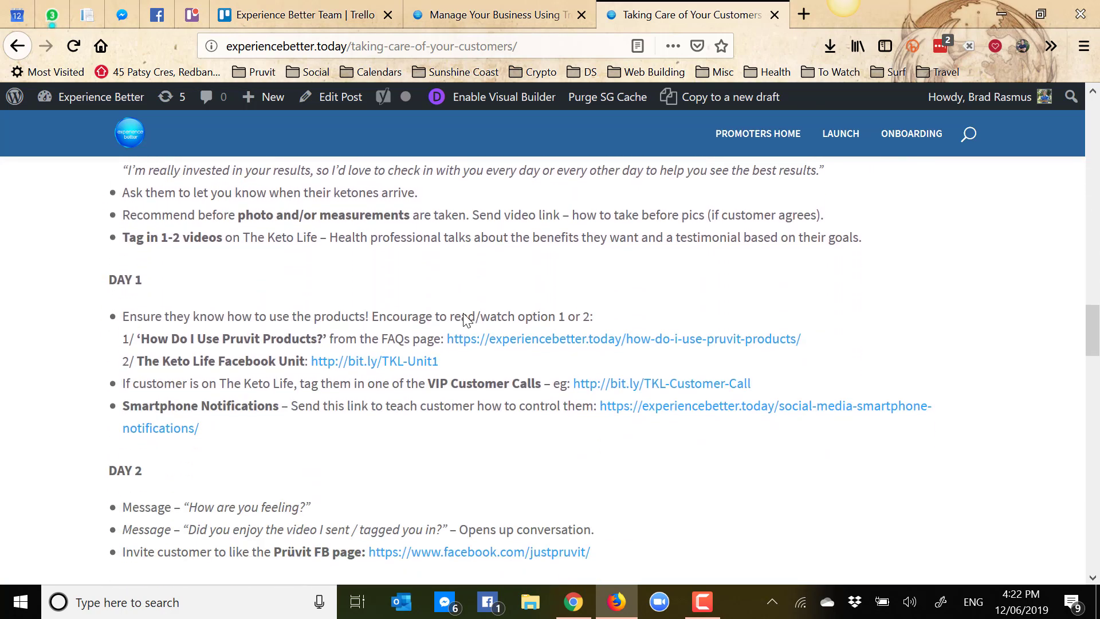
pyautogui.scroll(-2, 458, 430)
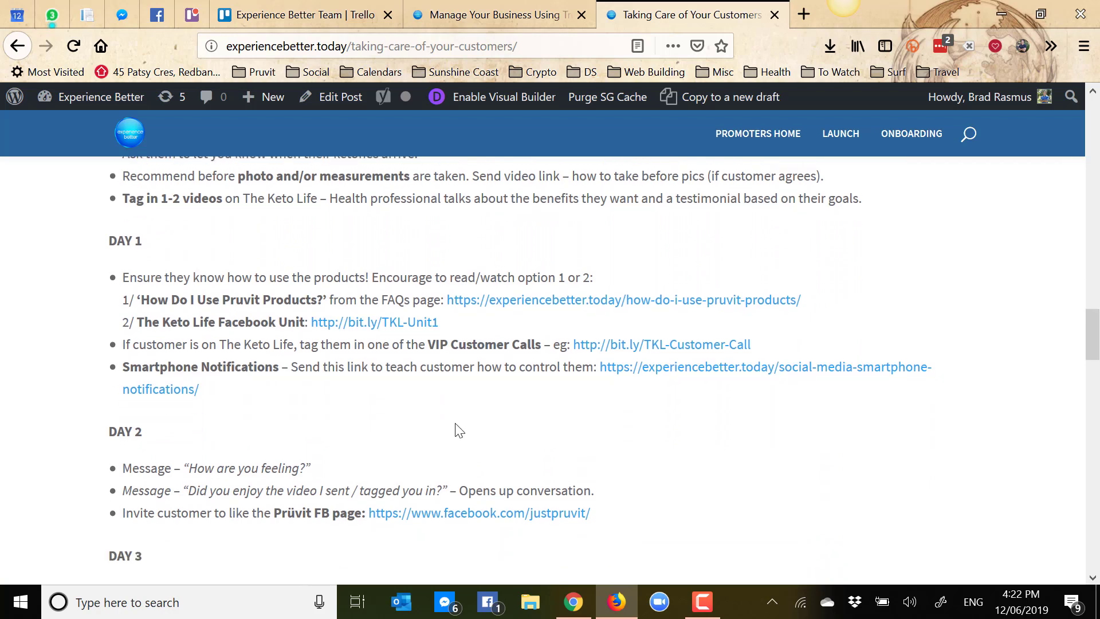
pyautogui.scroll(-4, 458, 429)
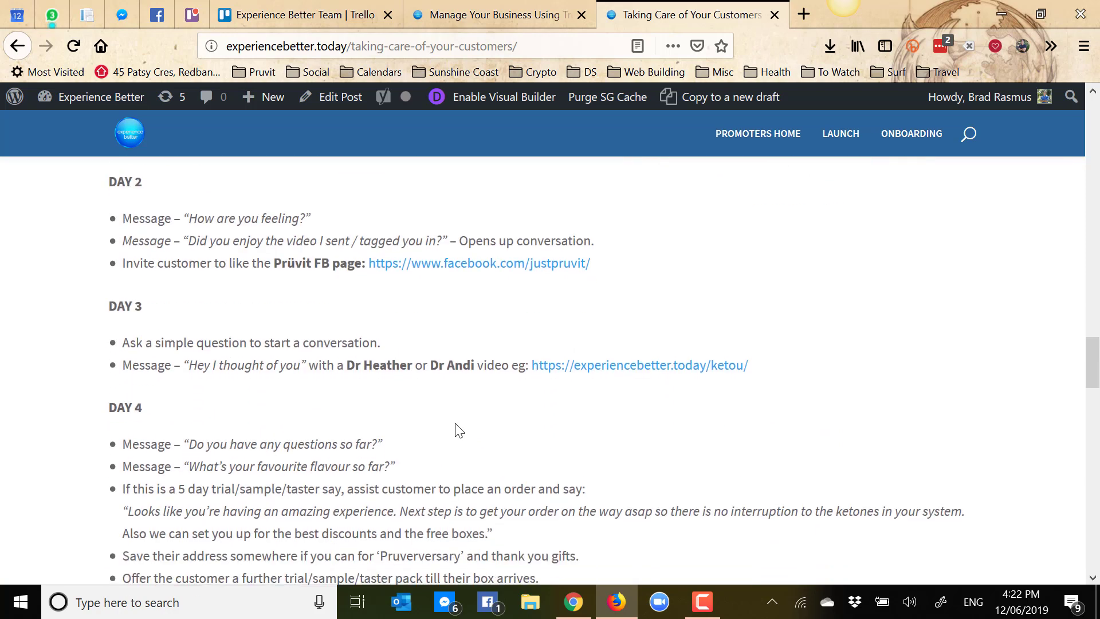
pyautogui.scroll(-15, 456, 427)
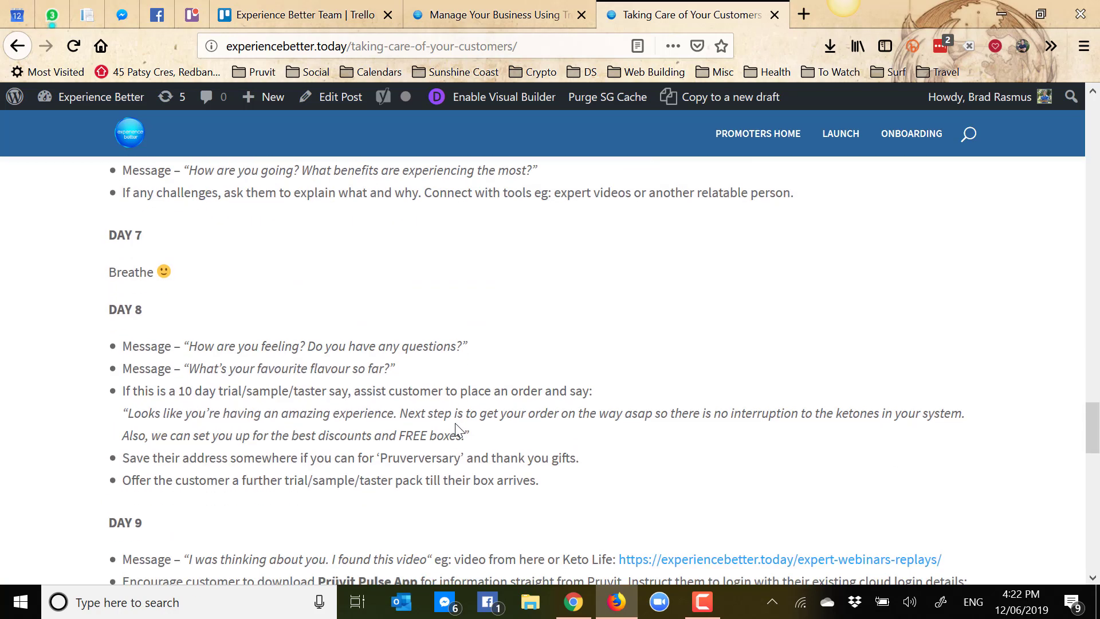
pyautogui.scroll(-10, 456, 429)
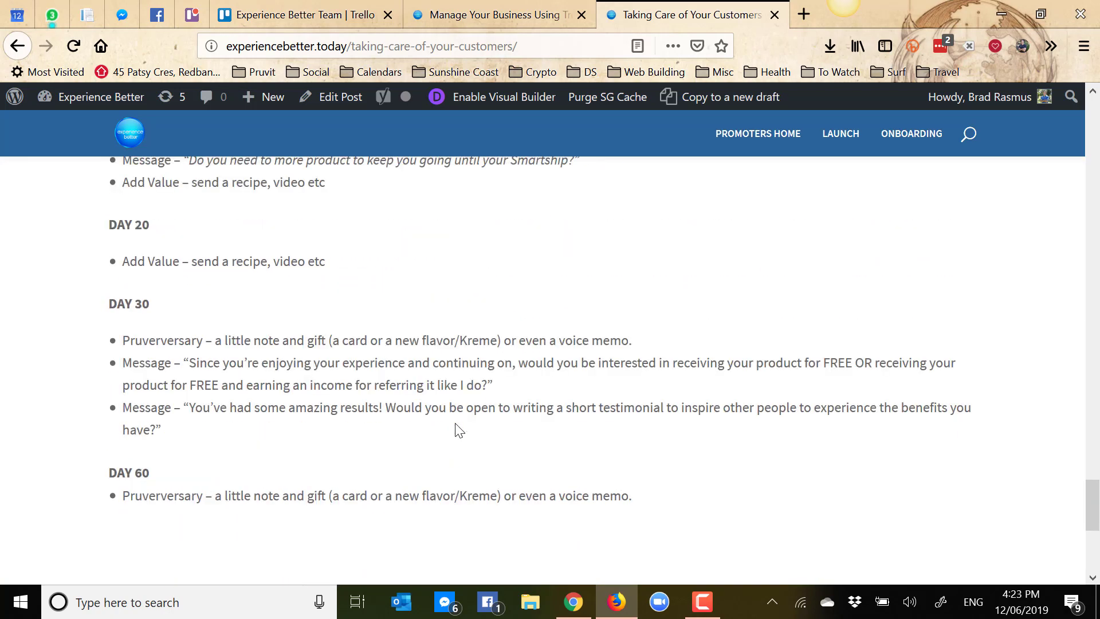
pyautogui.scroll(-4, 456, 429)
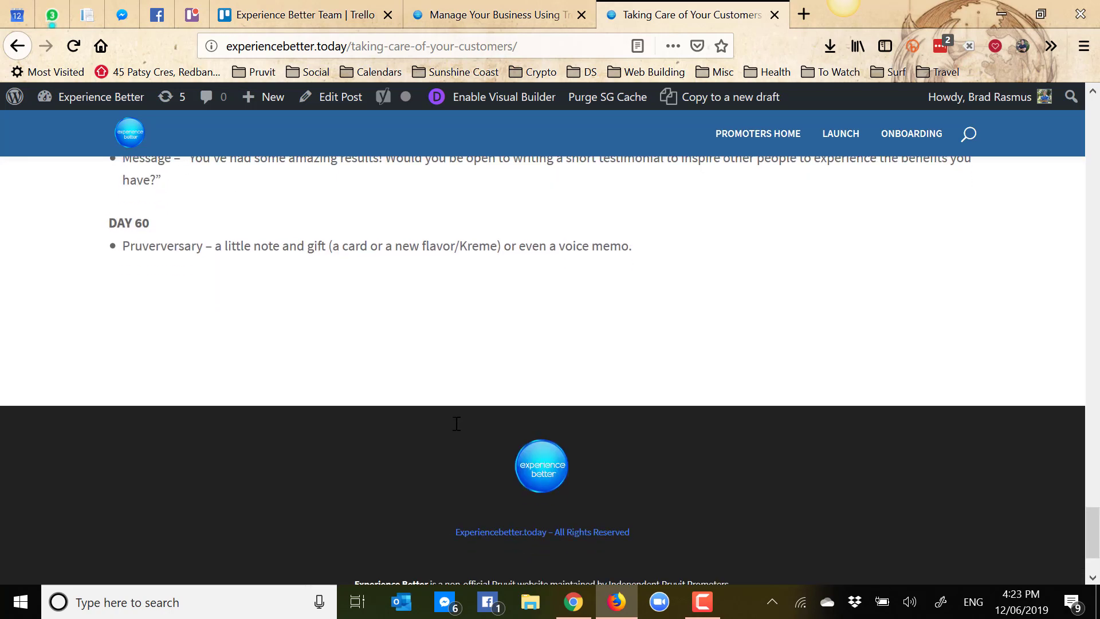
pyautogui.scroll(20, 456, 424)
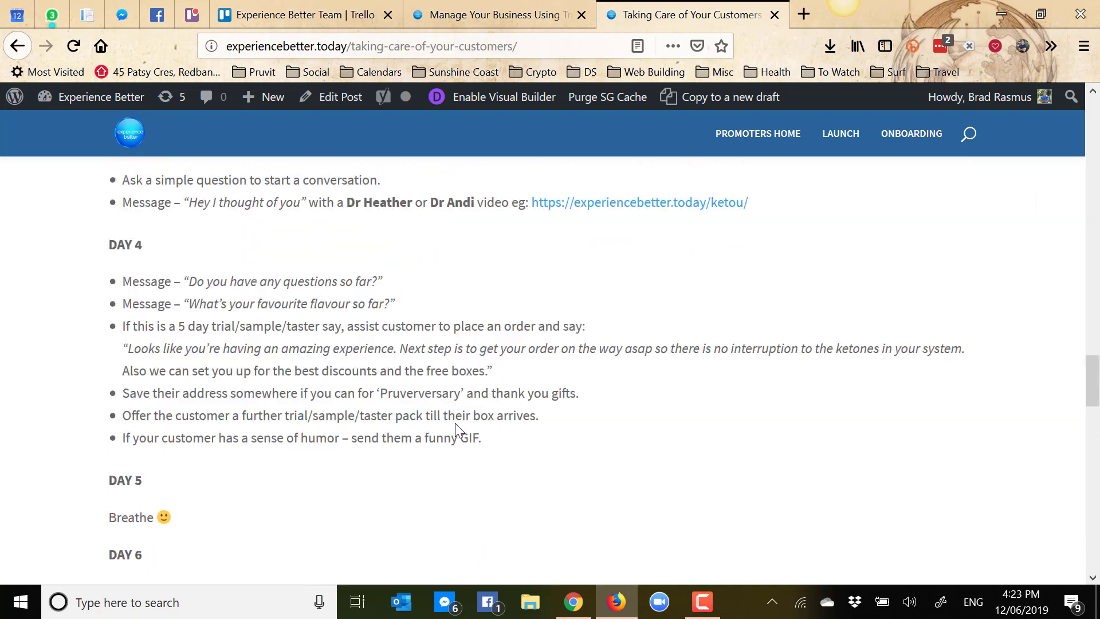
pyautogui.scroll(15, 457, 424)
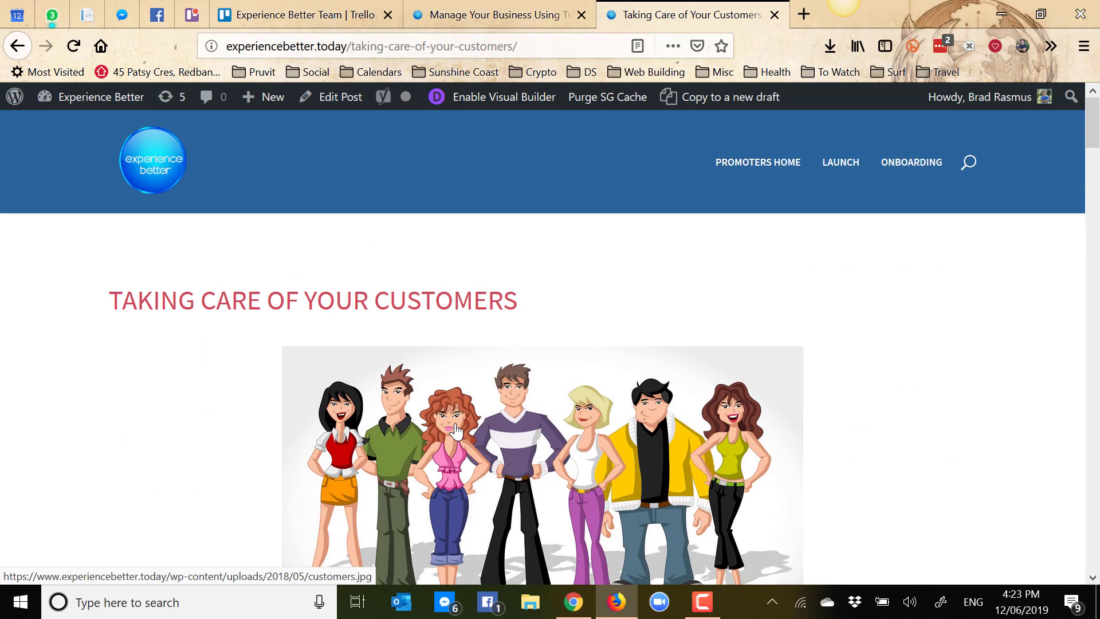
# - Open the "(Template) Pruvit - Conversation Scripts" board from the Trello team boards and look over its lists
pyautogui.click(323, 17)
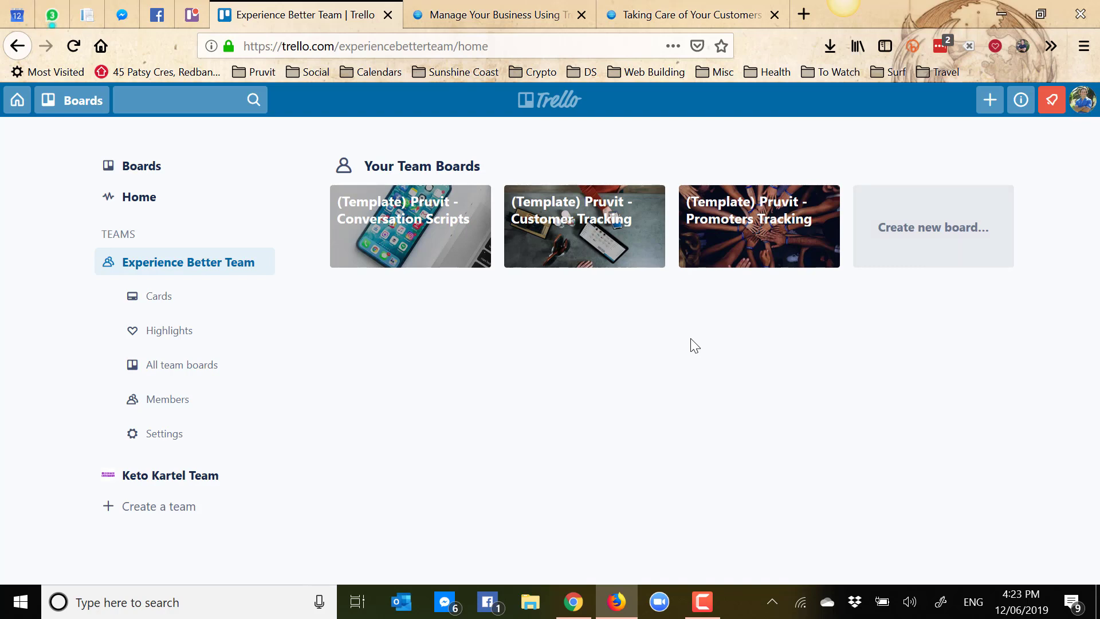
pyautogui.click(422, 251)
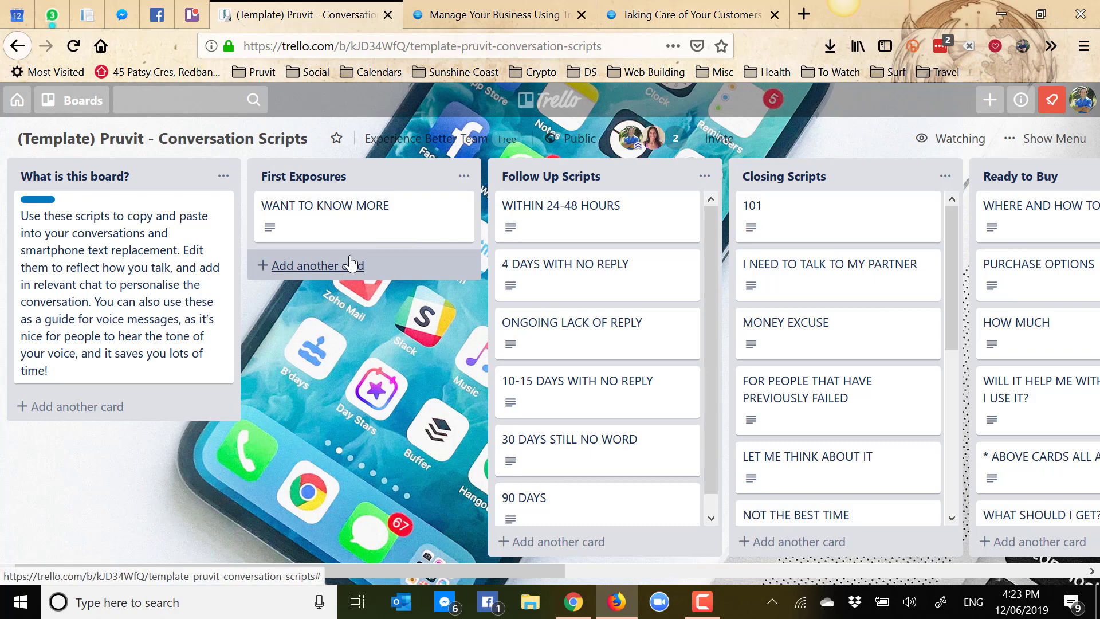
pyautogui.hscroll(8, 351, 263)
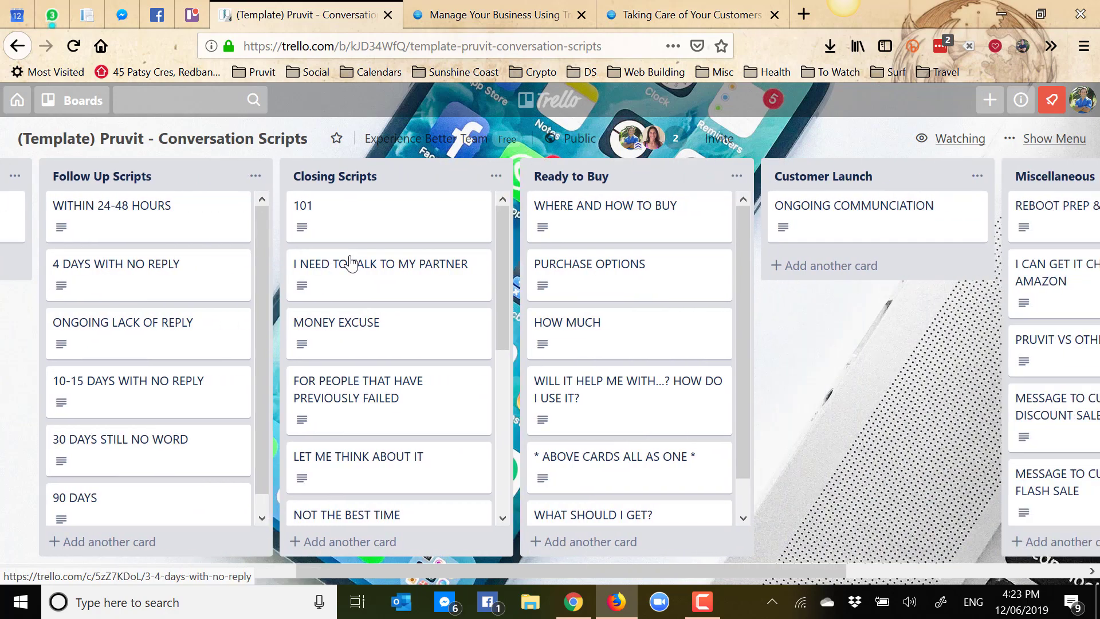
pyautogui.hscroll(-8, 351, 264)
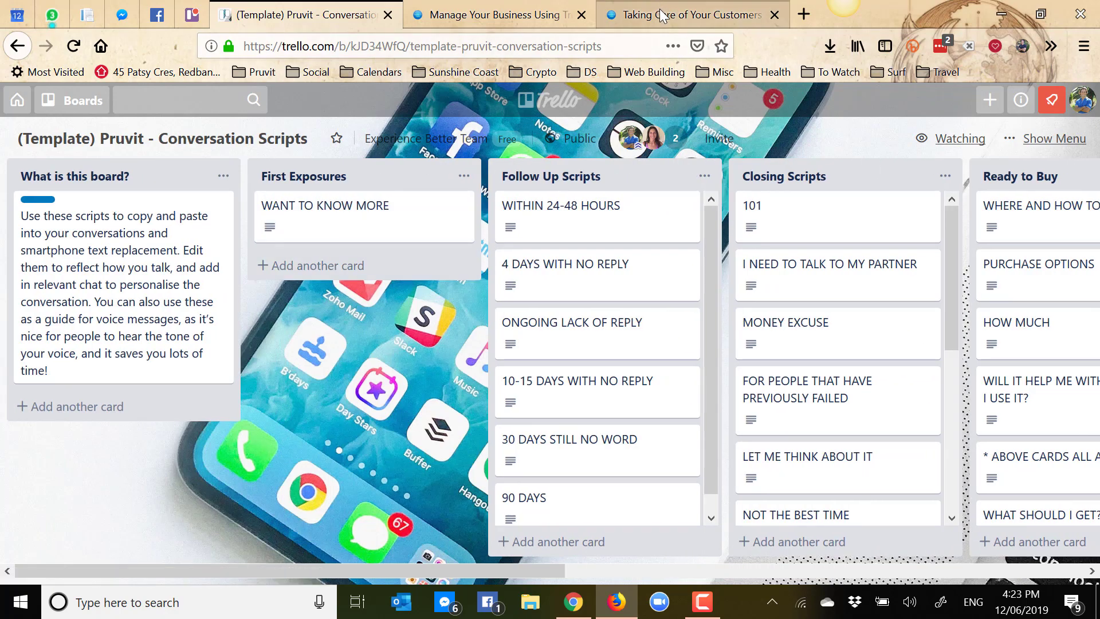
# - Return to the Experience Better site's Onboarding page and locate the Conversation Scripts section
pyautogui.click(660, 12)
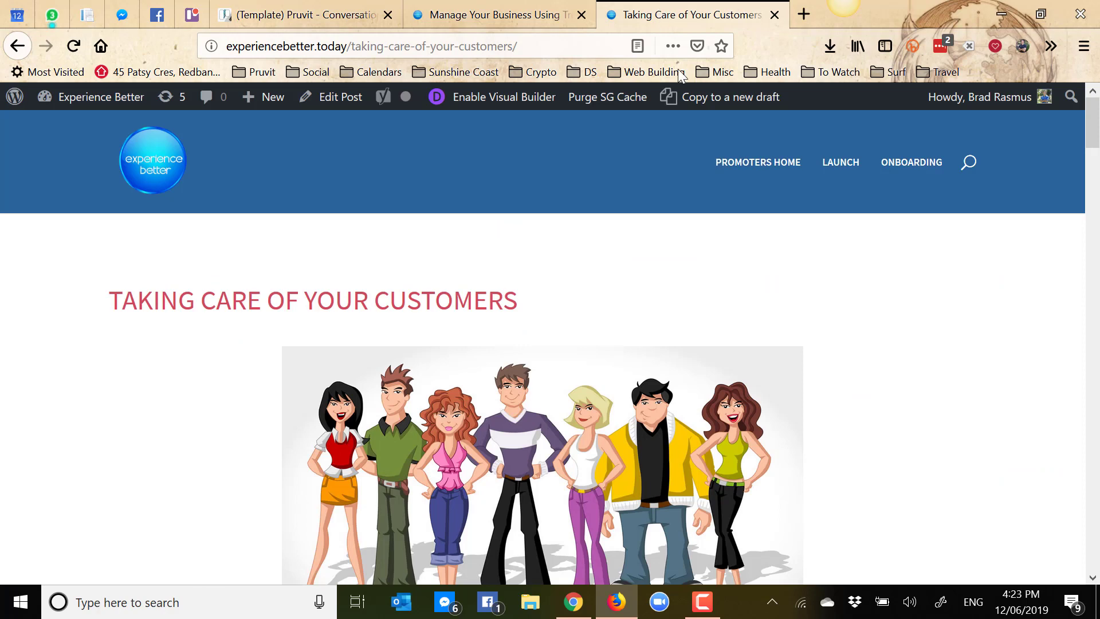
pyautogui.click(916, 164)
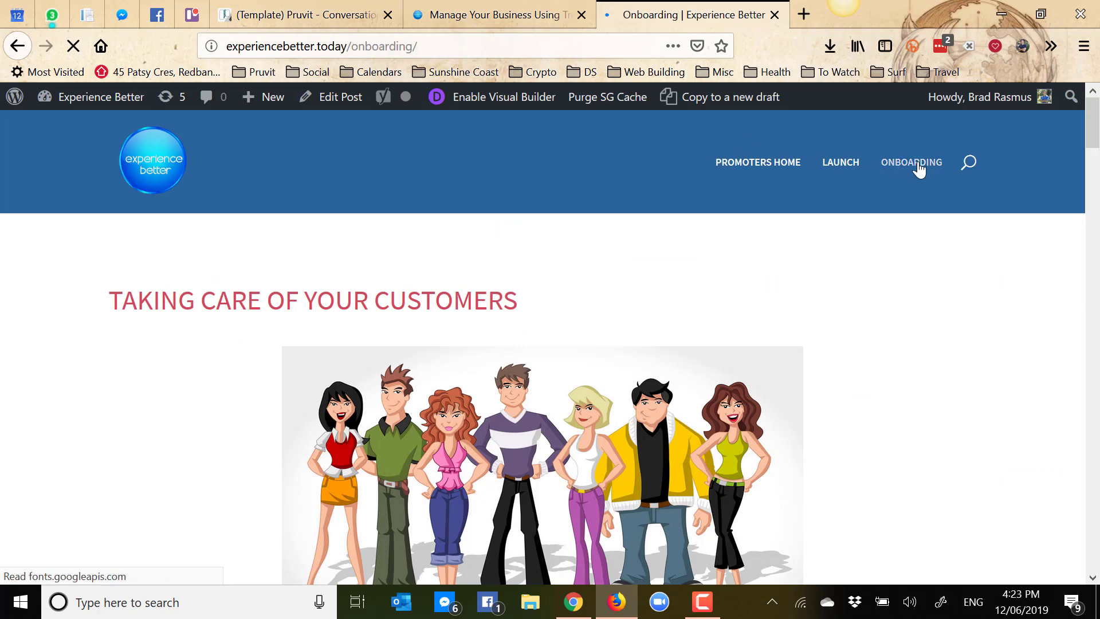
pyautogui.scroll(-5, 307, 445)
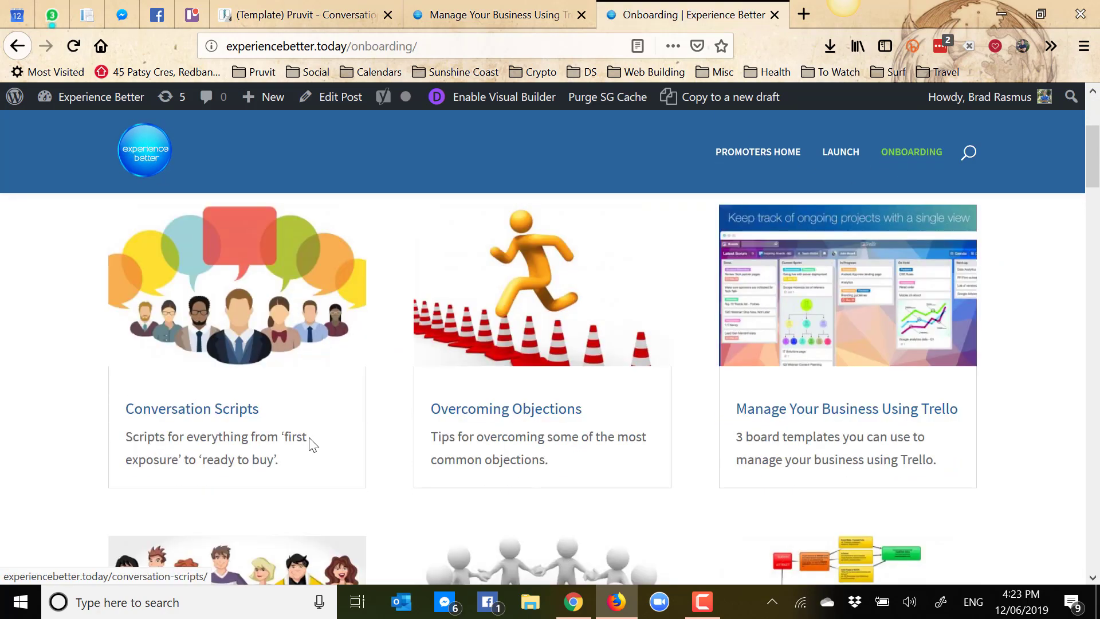
pyautogui.scroll(2, 257, 335)
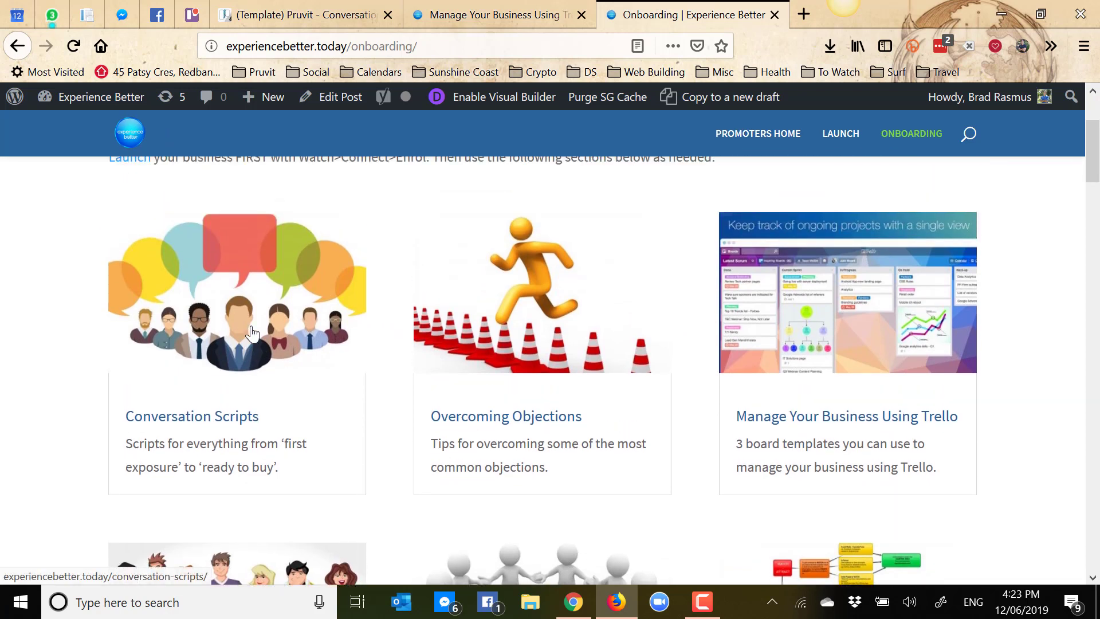
# - Read the description of the WANT TO KNOW MORE card in the Trello board's First Exposures list, and close the card
pyautogui.click(339, 19)
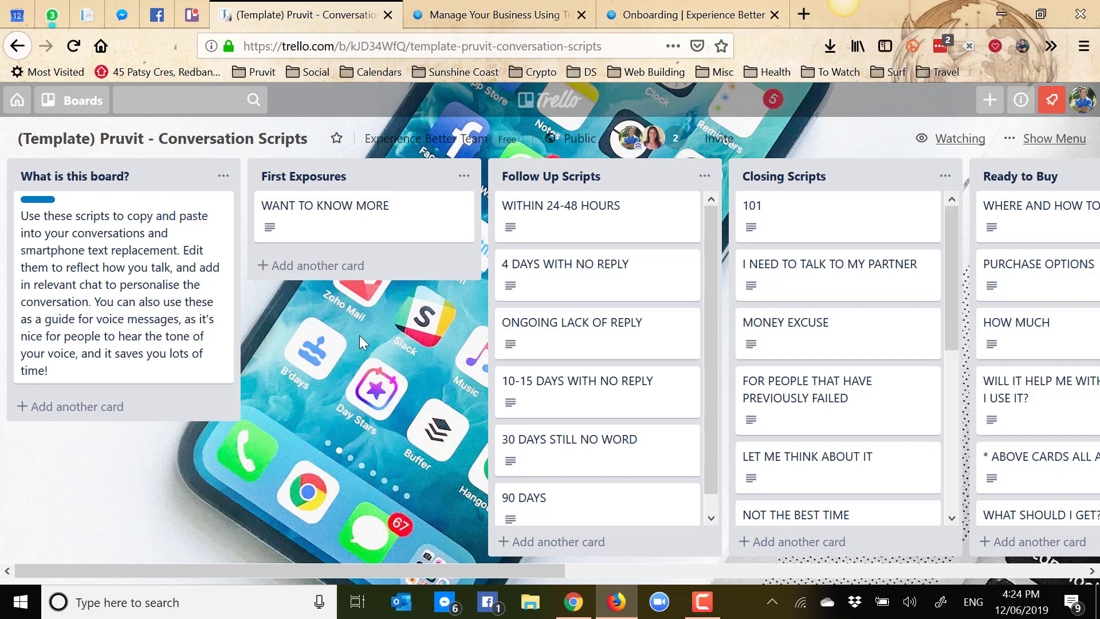
pyautogui.hscroll(3, 360, 335)
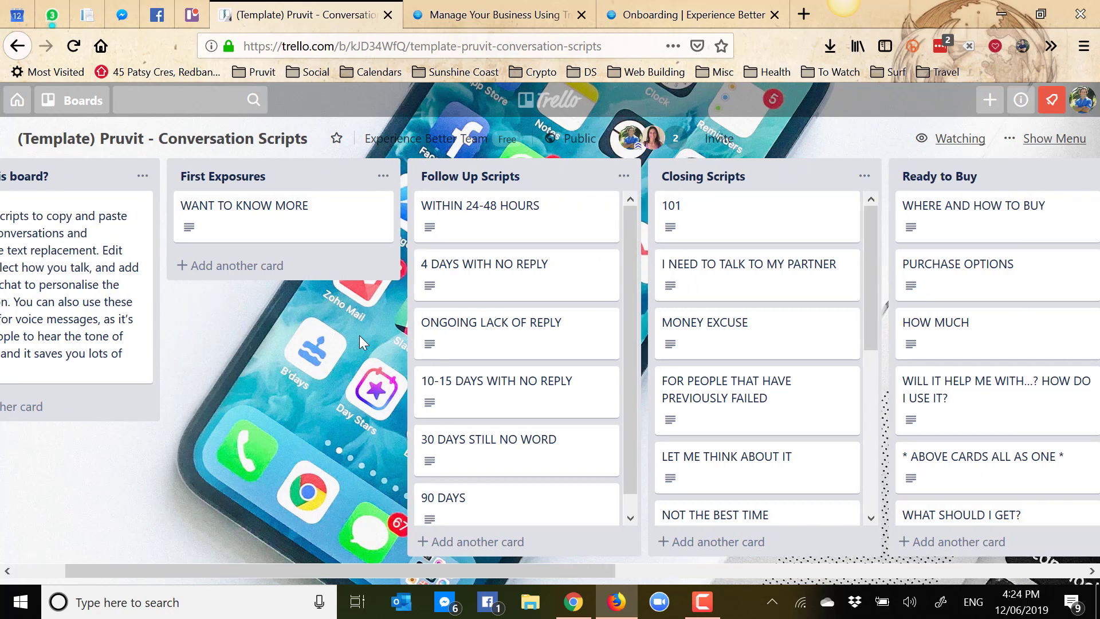
pyautogui.click(272, 223)
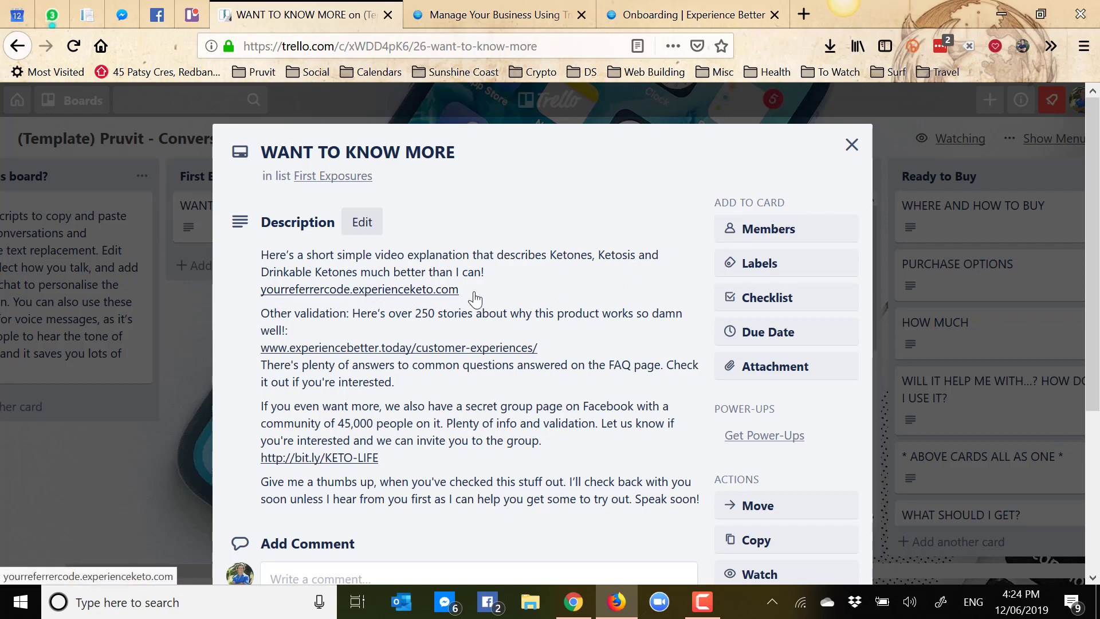
pyautogui.click(851, 146)
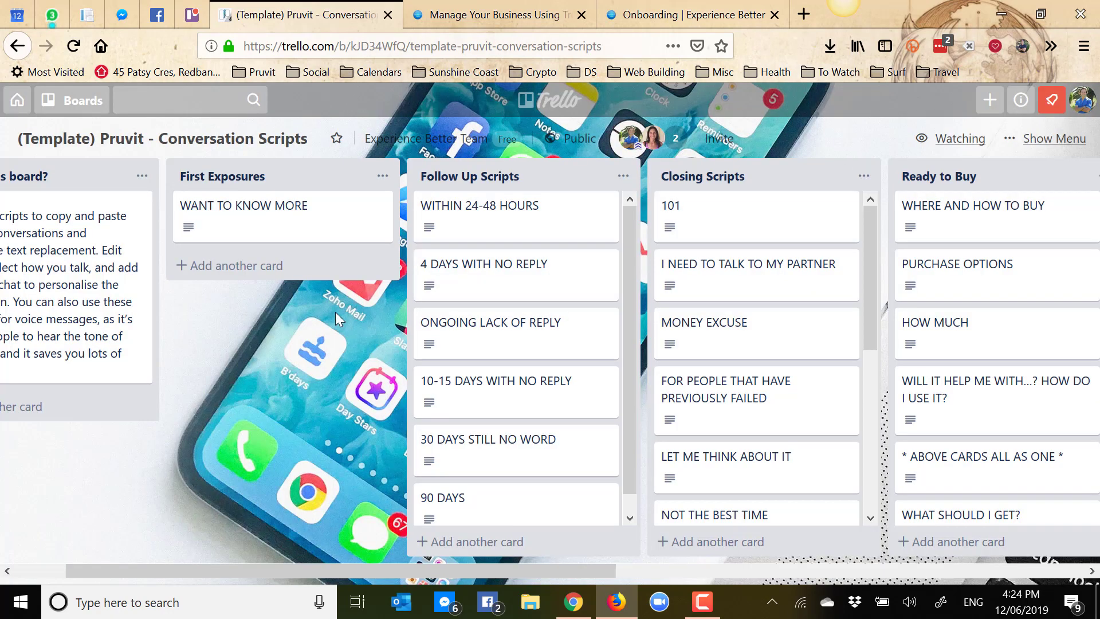
# - Review the board's lists from Follow Up Scripts through Miscellaneous, and return to the first list
pyautogui.hscroll(4, 333, 315)
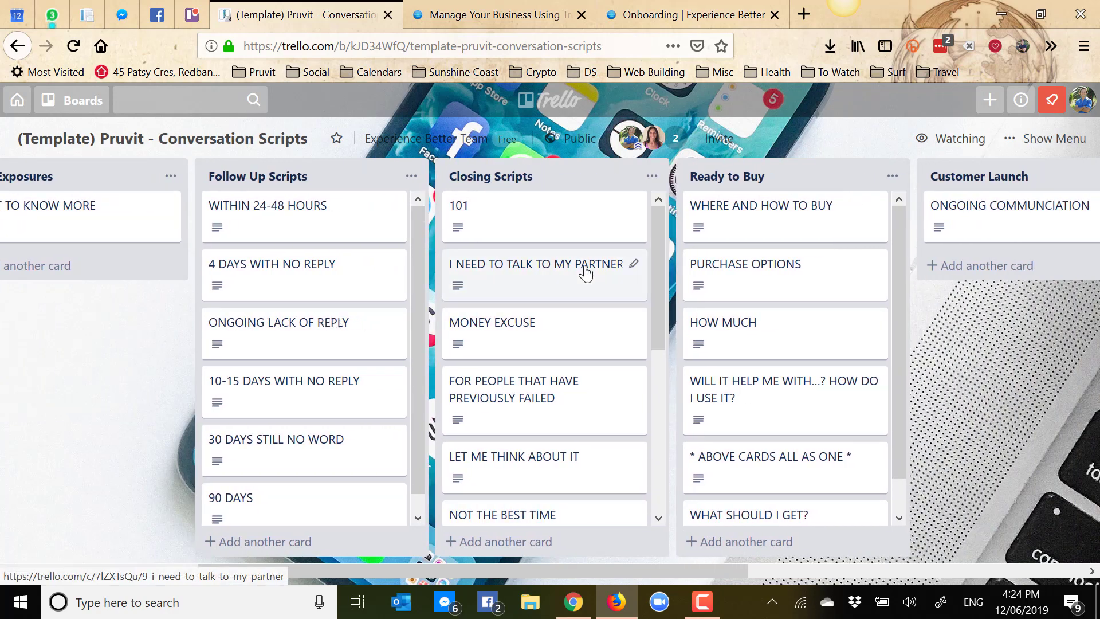
pyautogui.hscroll(3, 584, 269)
pyautogui.hscroll(2, 585, 269)
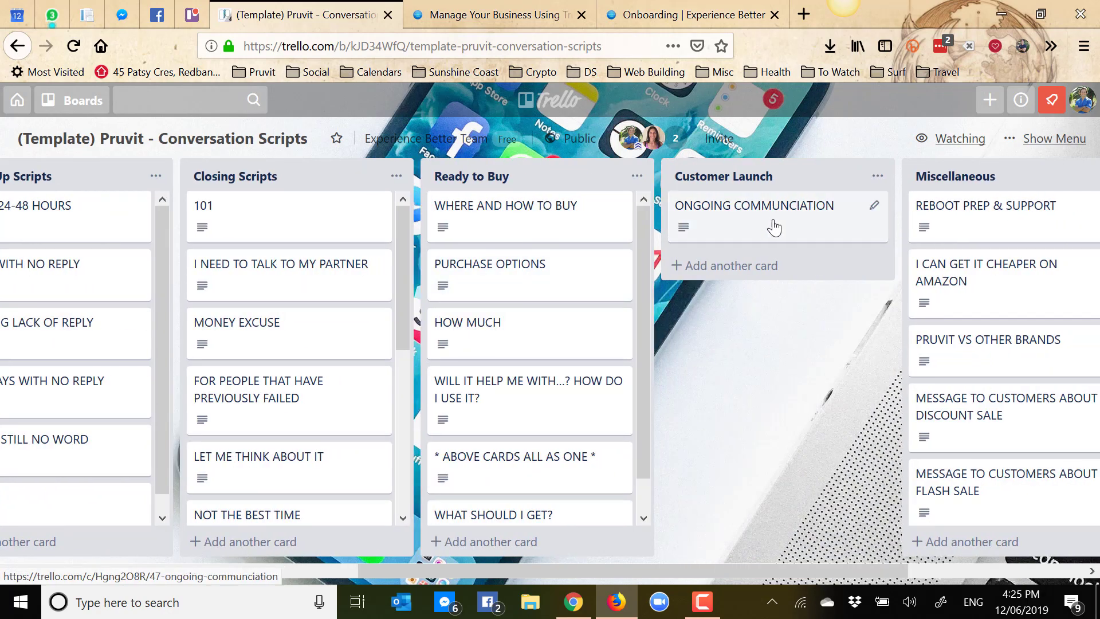
pyautogui.hscroll(5, 775, 388)
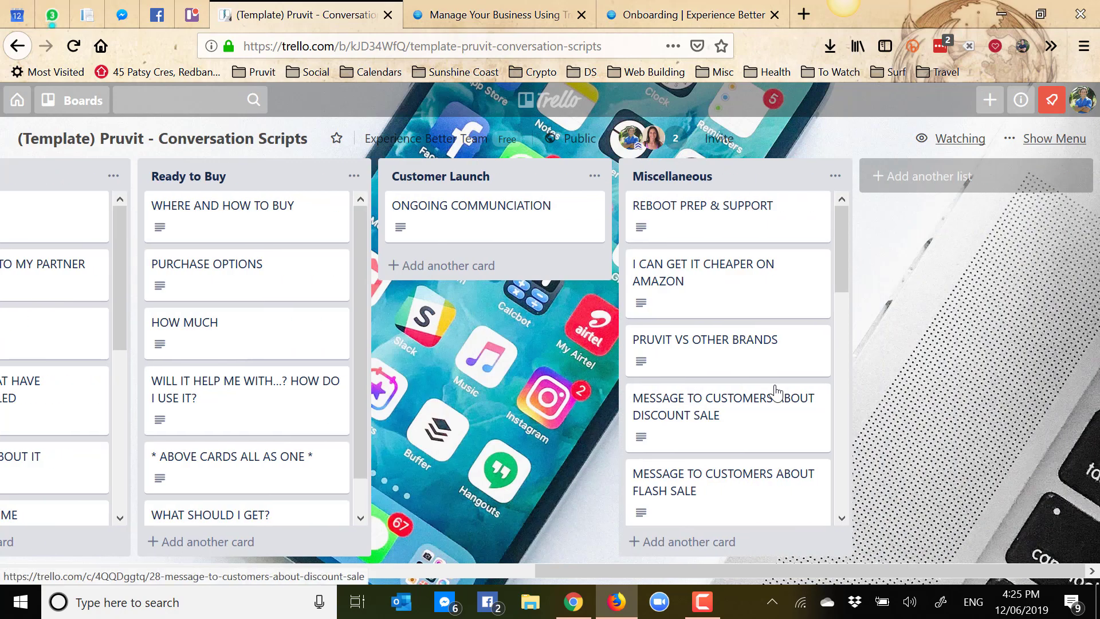
pyautogui.hscroll(-15, 775, 393)
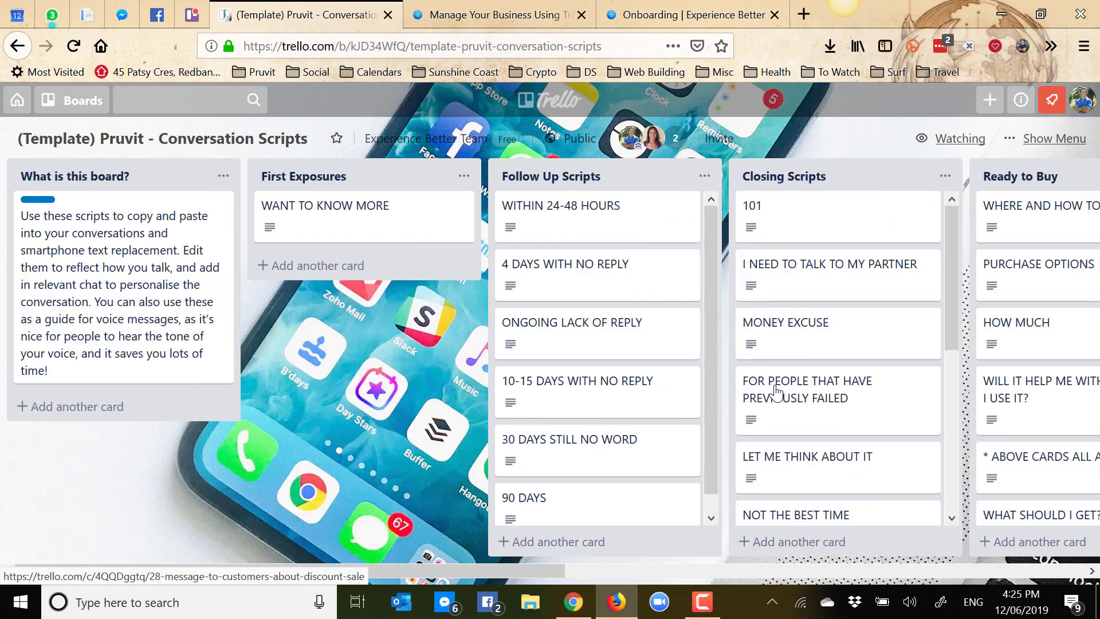
# - Review the board's last lists and its additional options, including Copy Board, and close the options
pyautogui.hscroll(12, 775, 393)
pyautogui.hscroll(3, 776, 393)
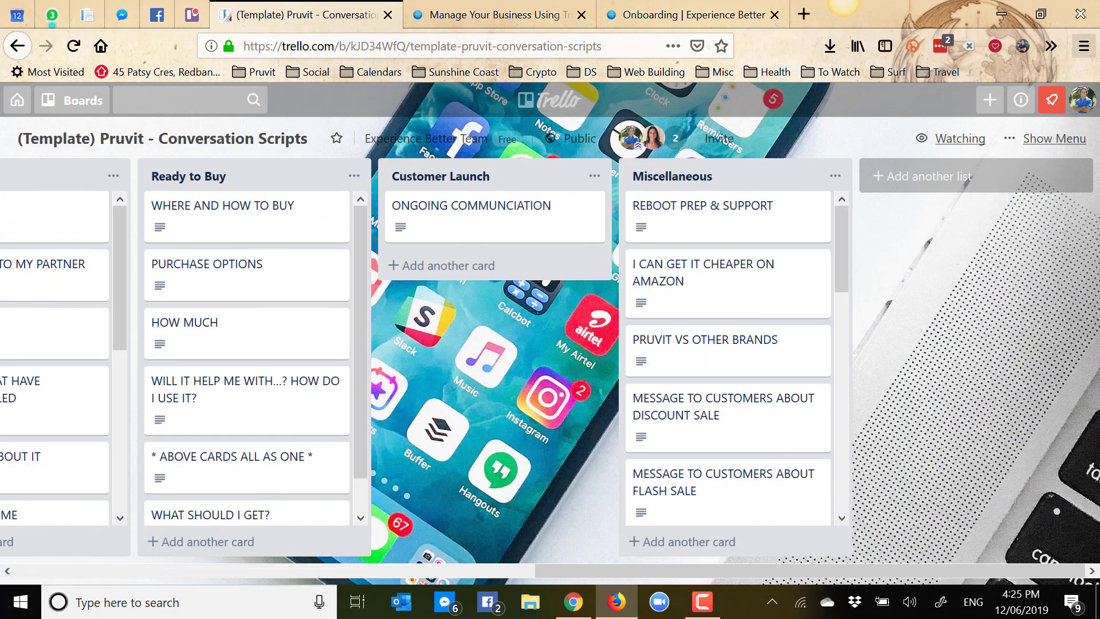
pyautogui.click(1050, 143)
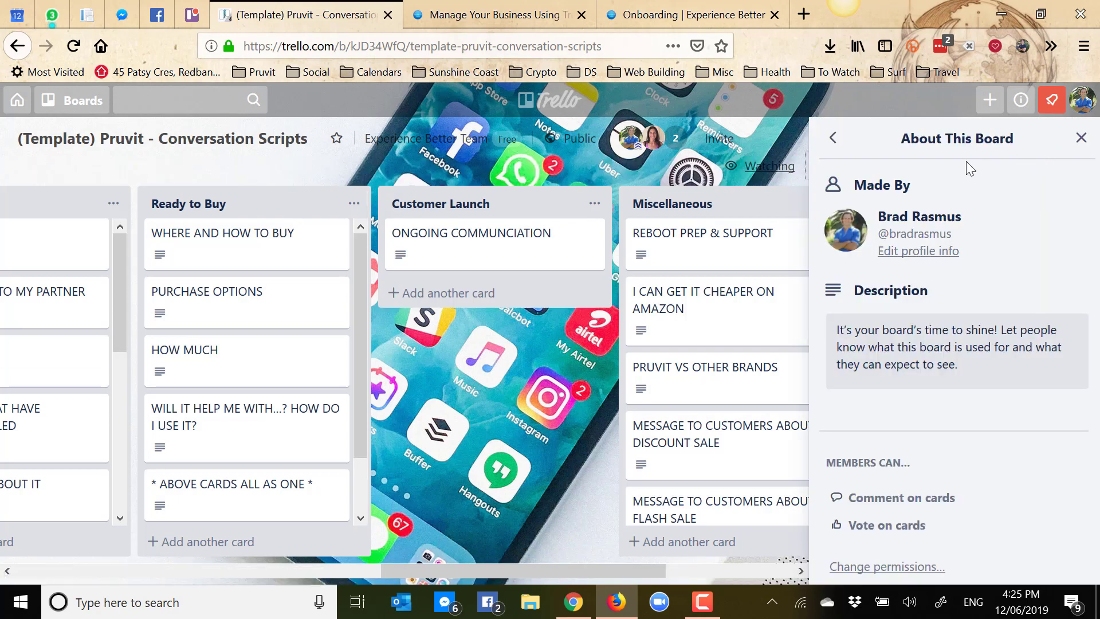
pyautogui.click(833, 141)
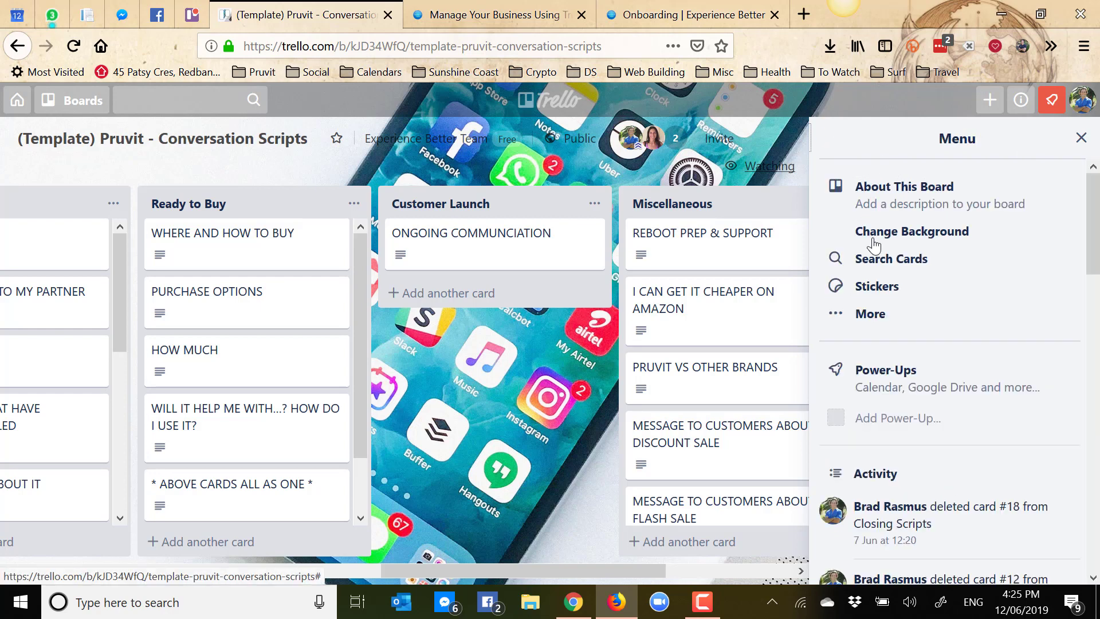
pyautogui.click(870, 316)
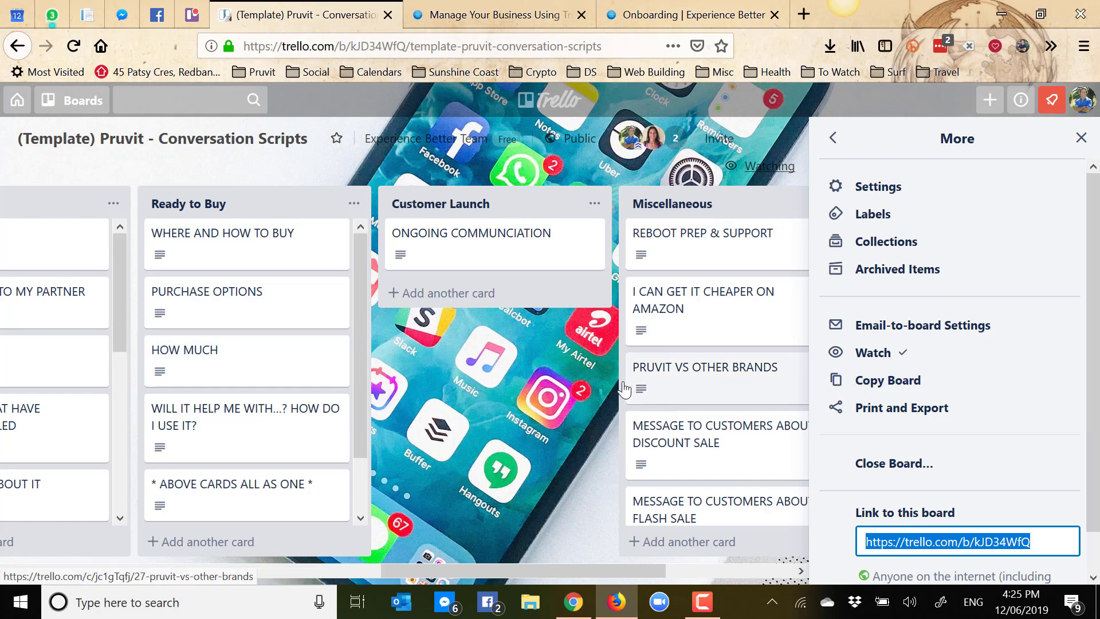
pyautogui.click(573, 387)
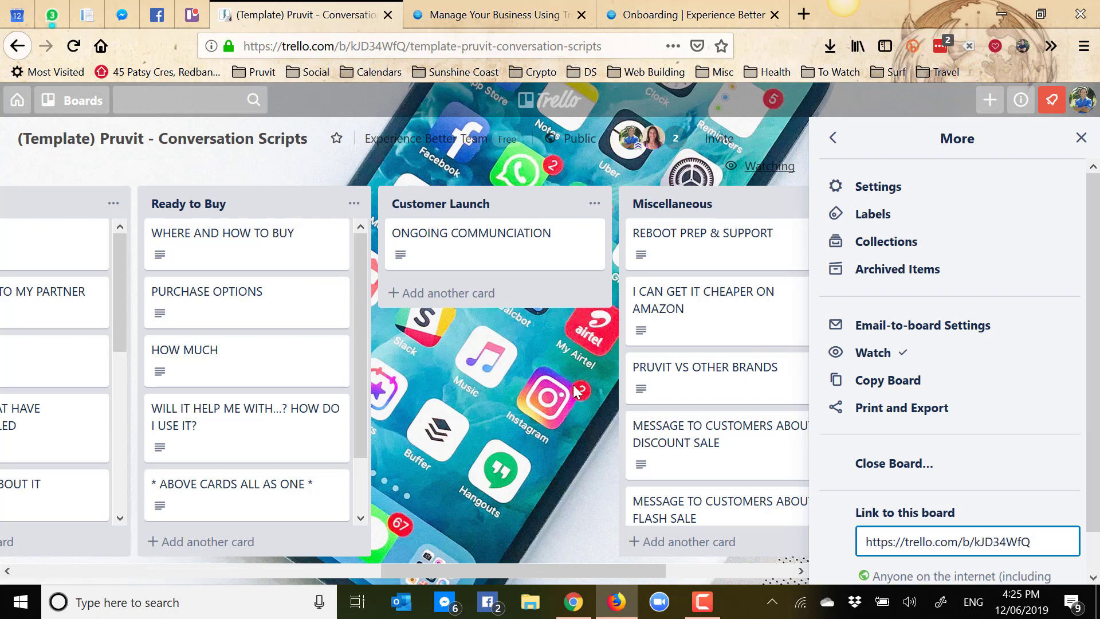
pyautogui.click(1080, 138)
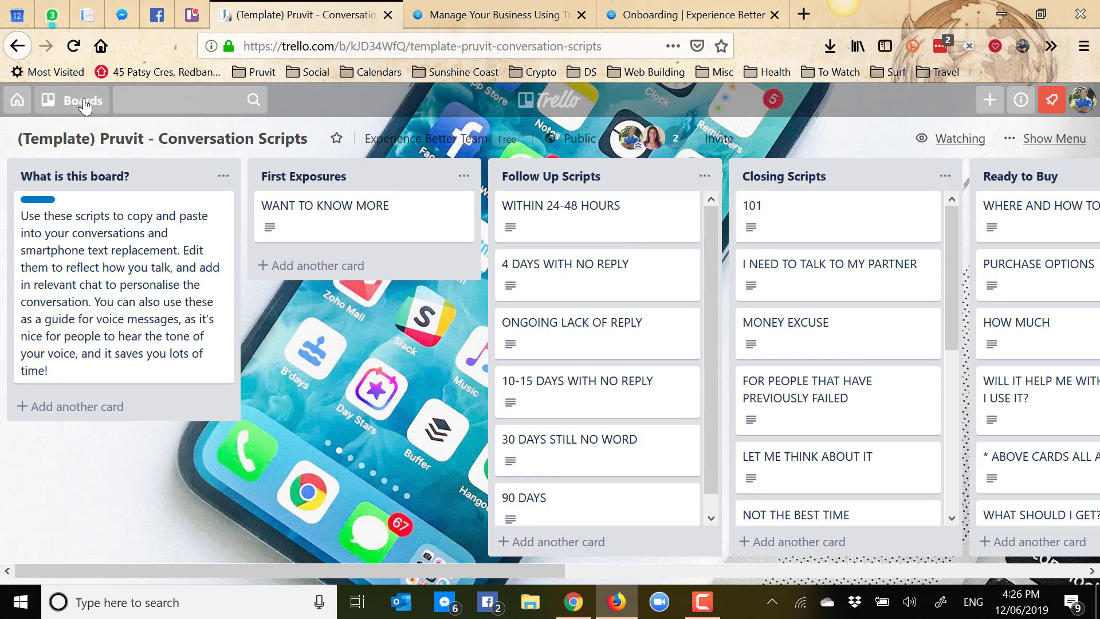
# - Open the "(Template) Pruvit - Customer Tracking" board from the Experience Better Team boards
pyautogui.click(84, 106)
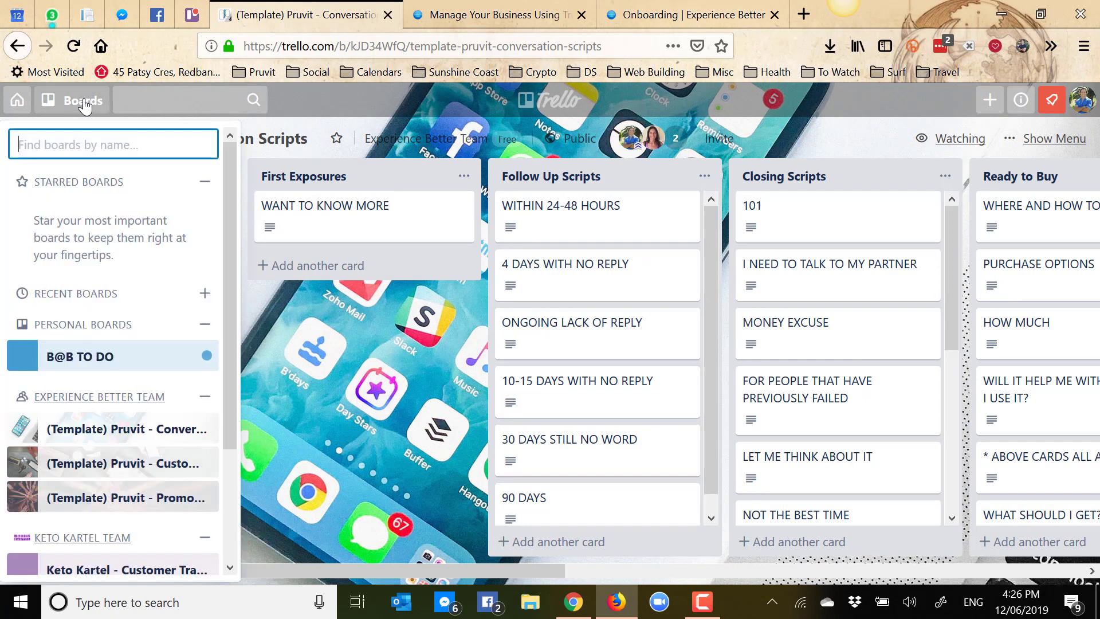
pyautogui.click(16, 102)
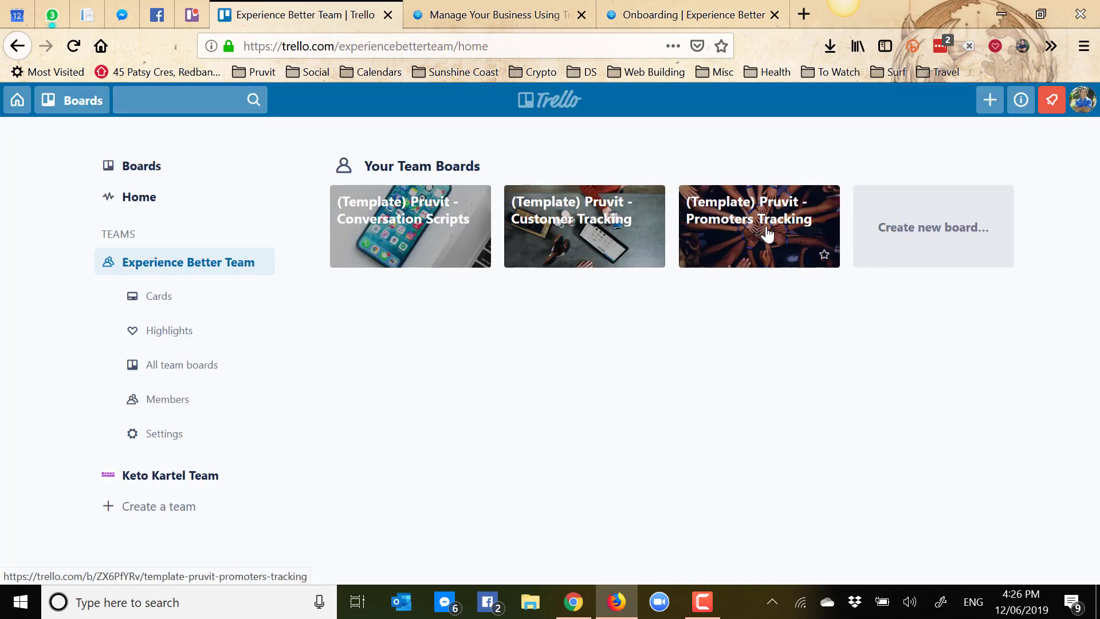
pyautogui.click(587, 235)
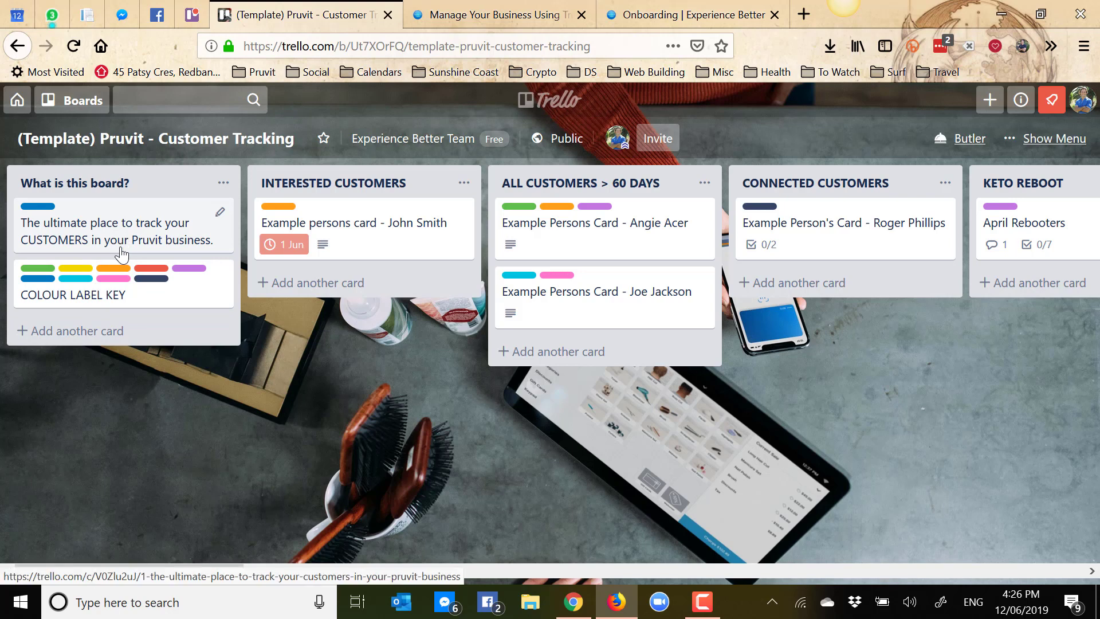
# - Review the labels on the COLOUR LABEL KEY card, close it, and show the label names on the board's cards
pyautogui.click(124, 299)
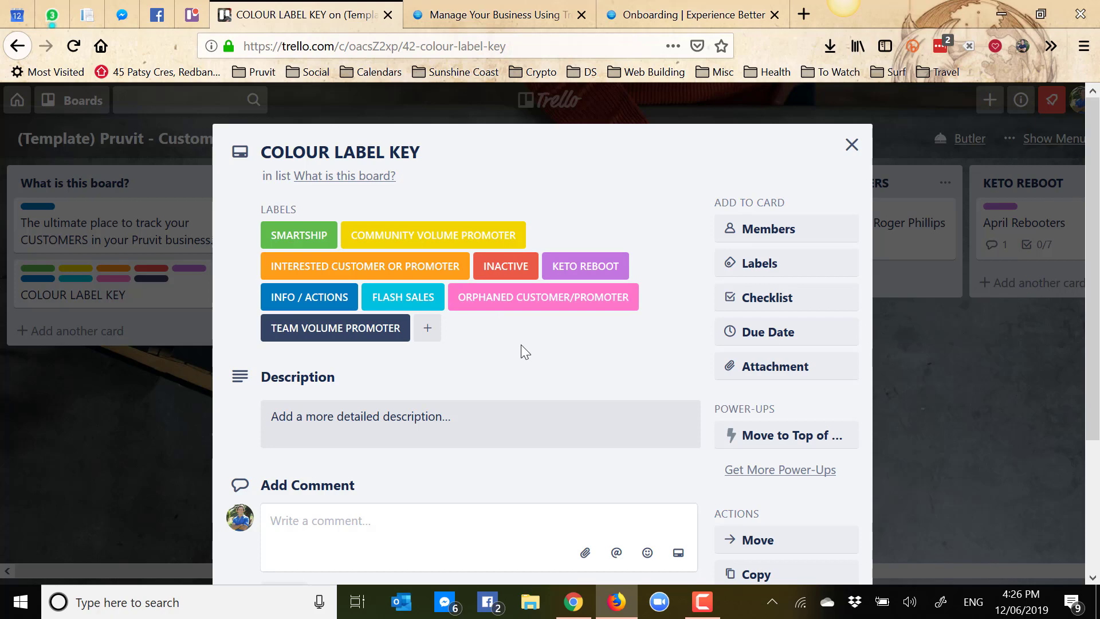
pyautogui.click(852, 145)
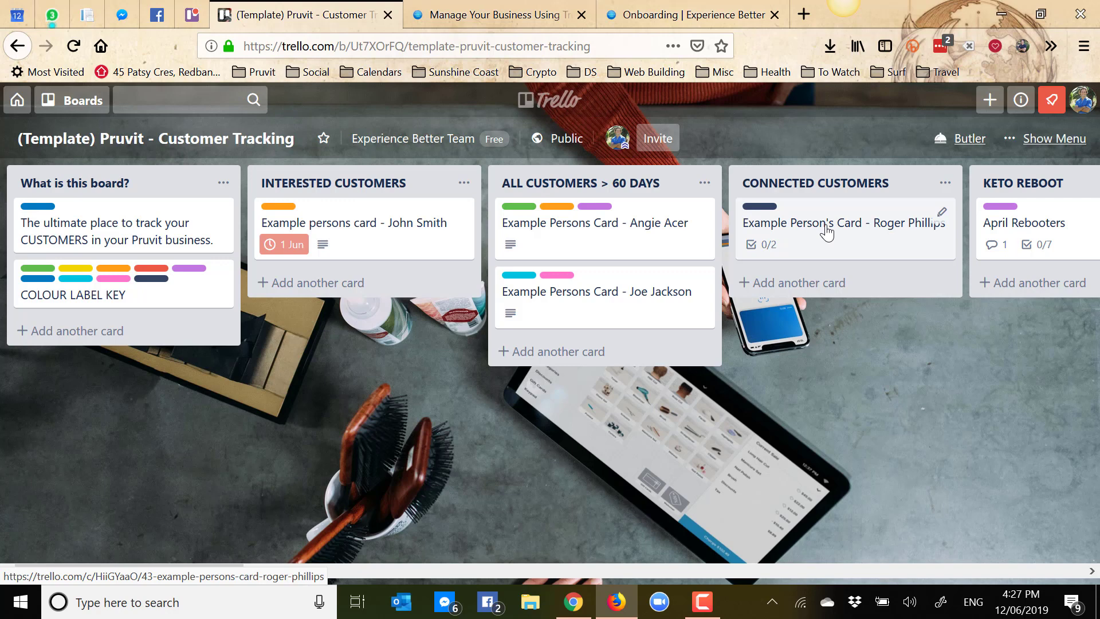
pyautogui.moveTo(646, 303)
pyautogui.mouseDown()
pyautogui.moveTo(726, 274)
pyautogui.moveTo(646, 299)
pyautogui.mouseUp()
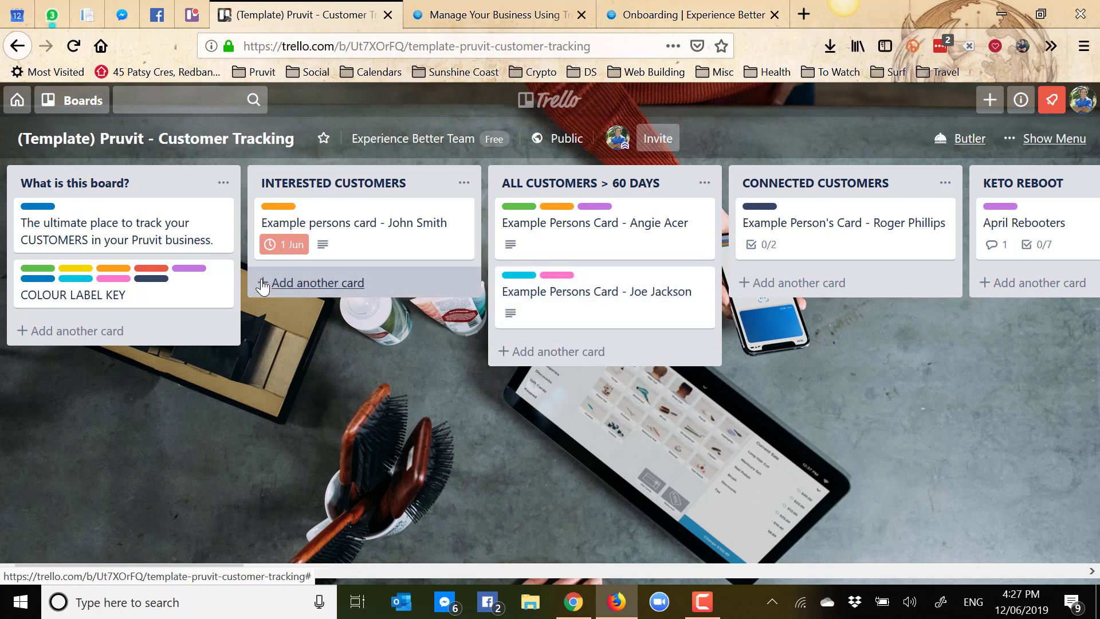
pyautogui.click(186, 269)
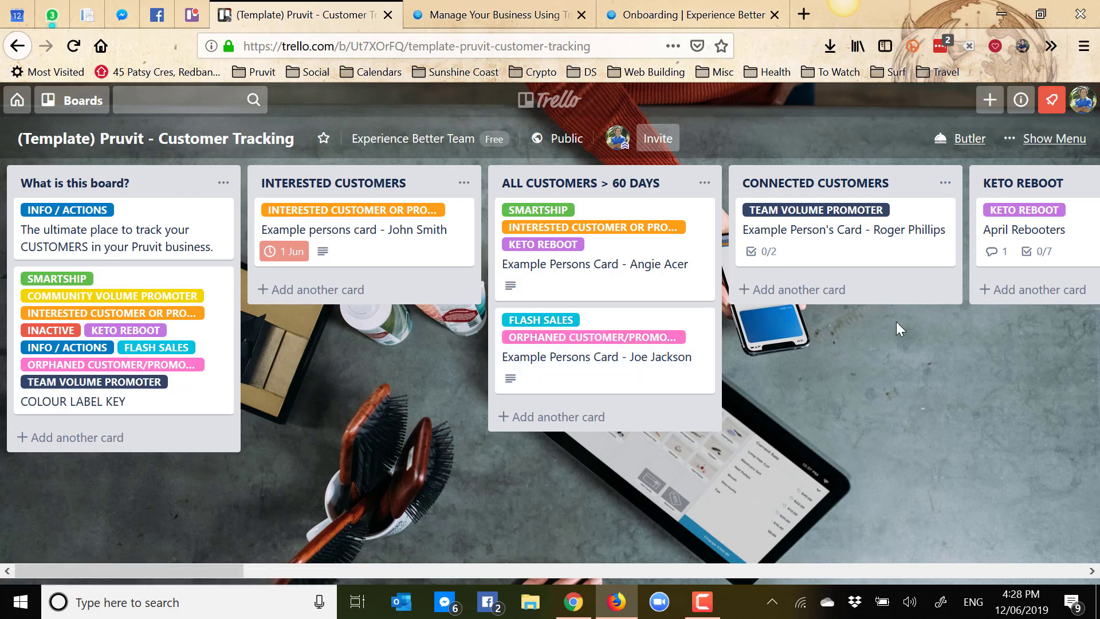
# - Open the example person's card in the CONNECTED CUSTOMERS list and view its Customers checklist
pyautogui.hscroll(5, 873, 357)
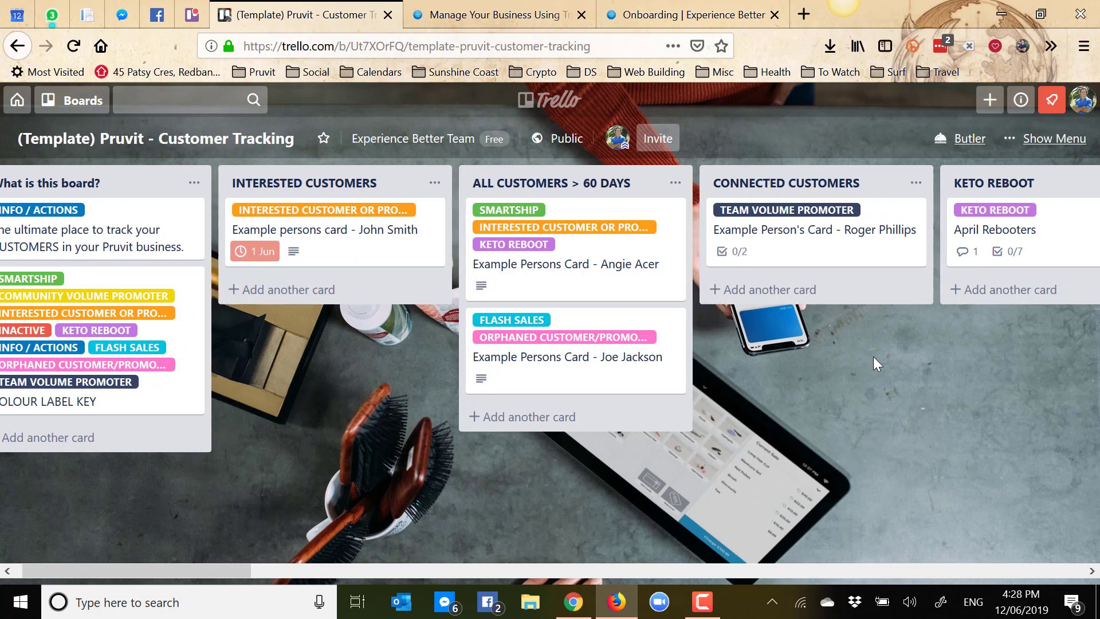
pyautogui.hscroll(2, 873, 364)
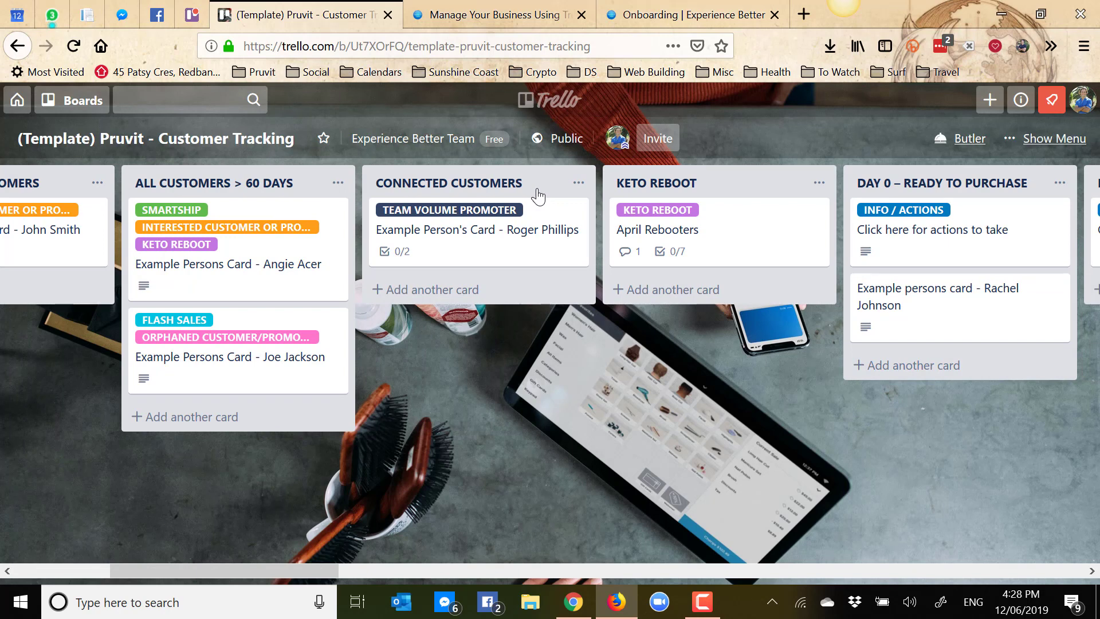
pyautogui.click(509, 245)
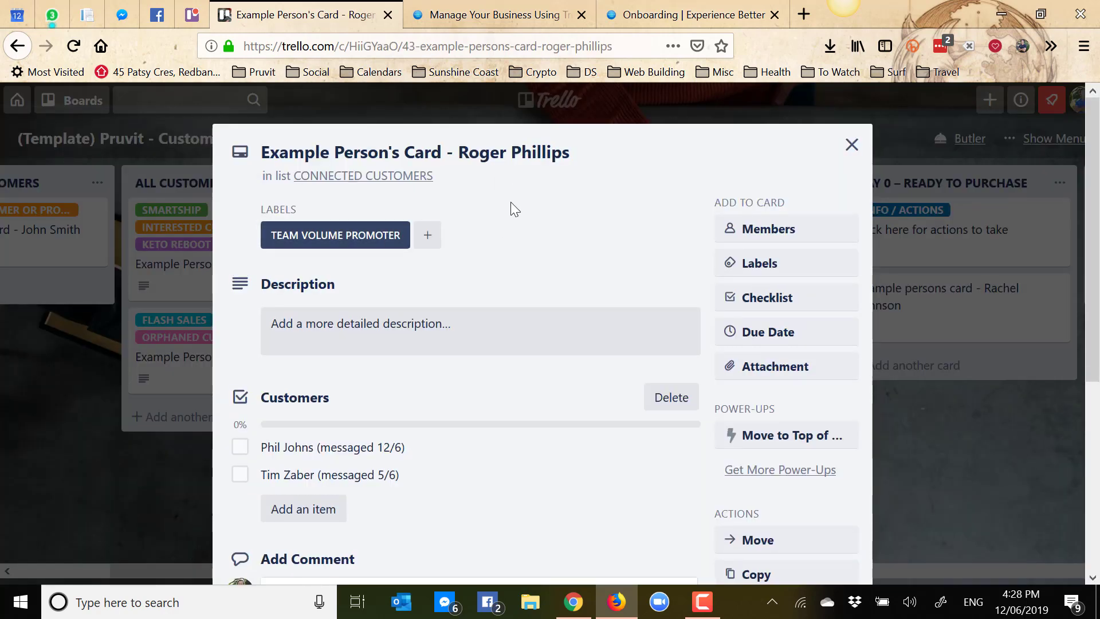
pyautogui.scroll(-3, 499, 256)
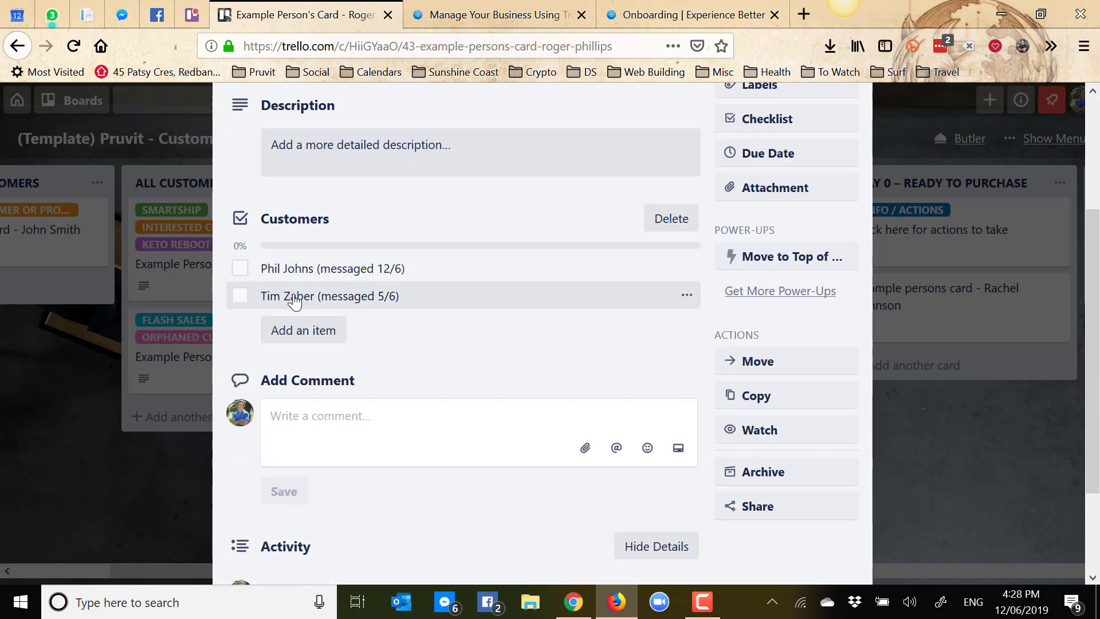
# - Change the second customer's messaged date to 12/6 in the Customers checklist and move that item to the top
pyautogui.click(385, 303)
pyautogui.click(402, 312)
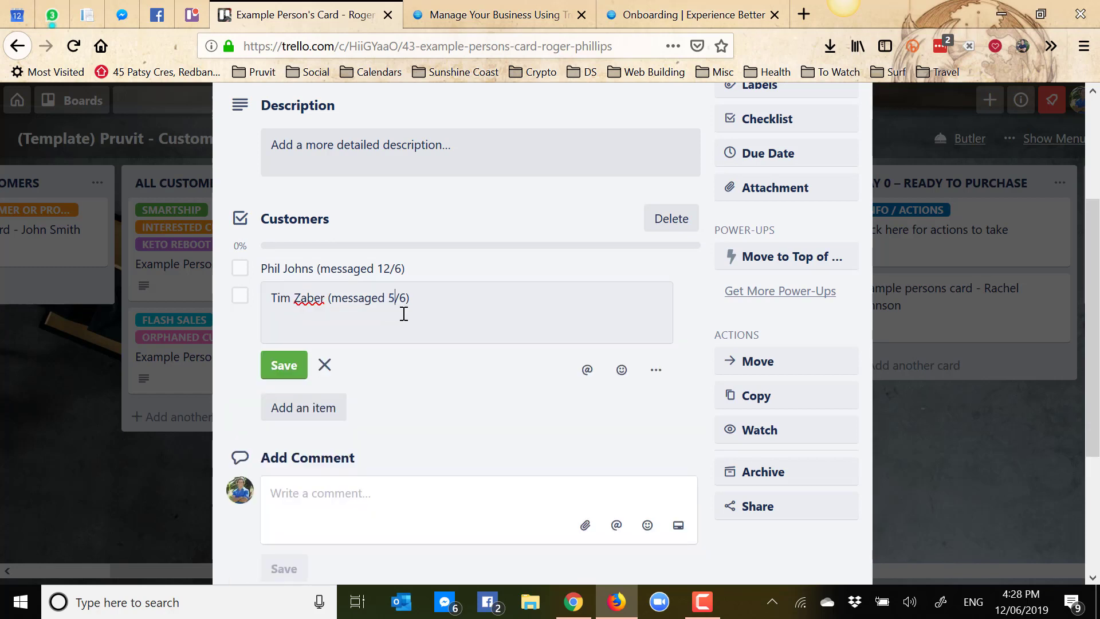
pyautogui.press('BackSpace')
pyautogui.write('12')
pyautogui.click(295, 370)
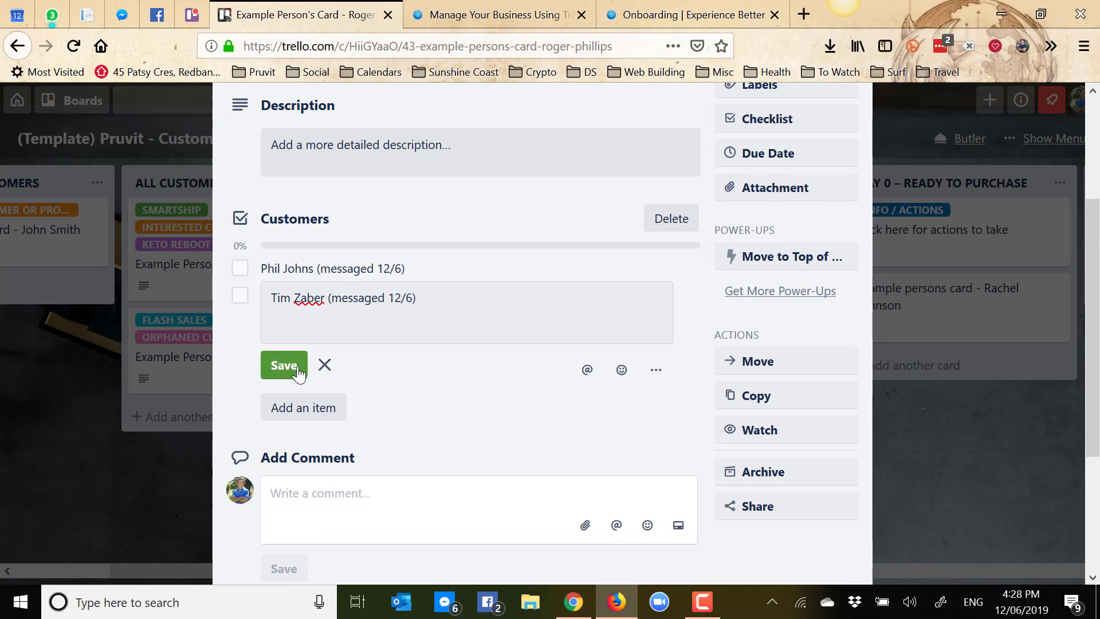
pyautogui.moveTo(365, 310); pyautogui.dragTo(362, 272)
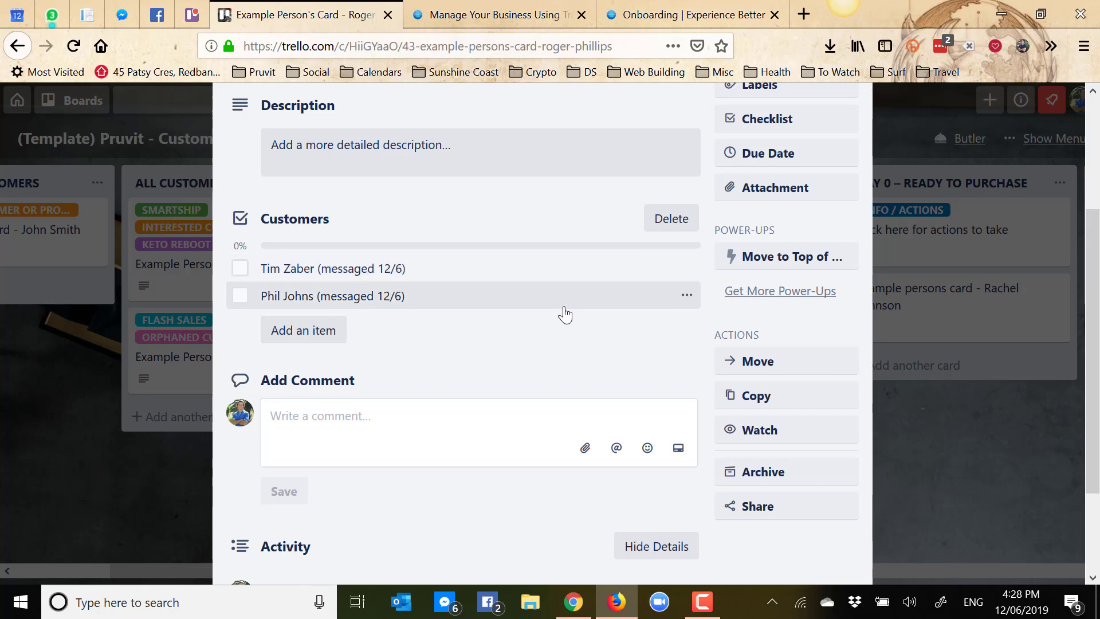
# - View the labels available for this card and close the label list without changing the selection
pyautogui.scroll(3, 564, 315)
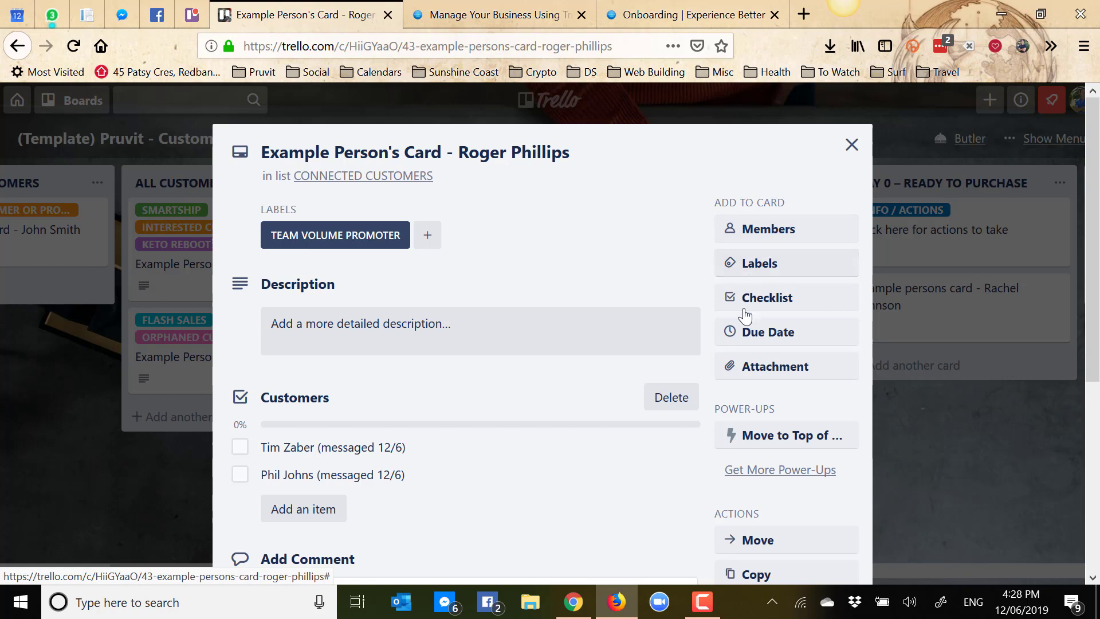
pyautogui.click(759, 267)
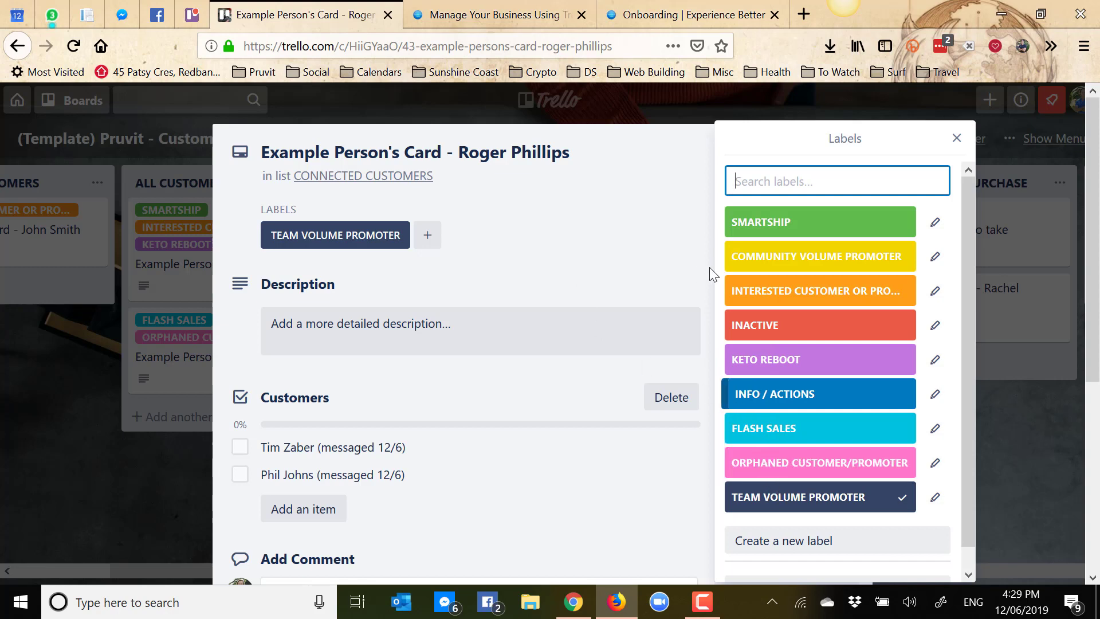
pyautogui.click(638, 236)
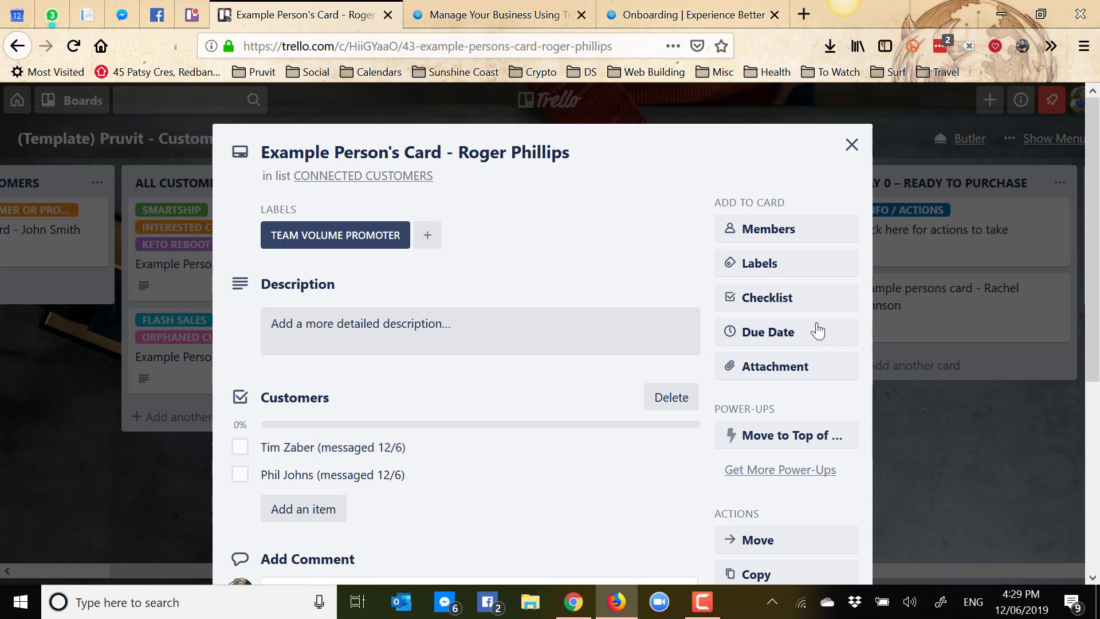
# - Set the card's due date to 14/6/2019 at 12:00 with a reminder At Time of Due Date, and save it
pyautogui.click(797, 334)
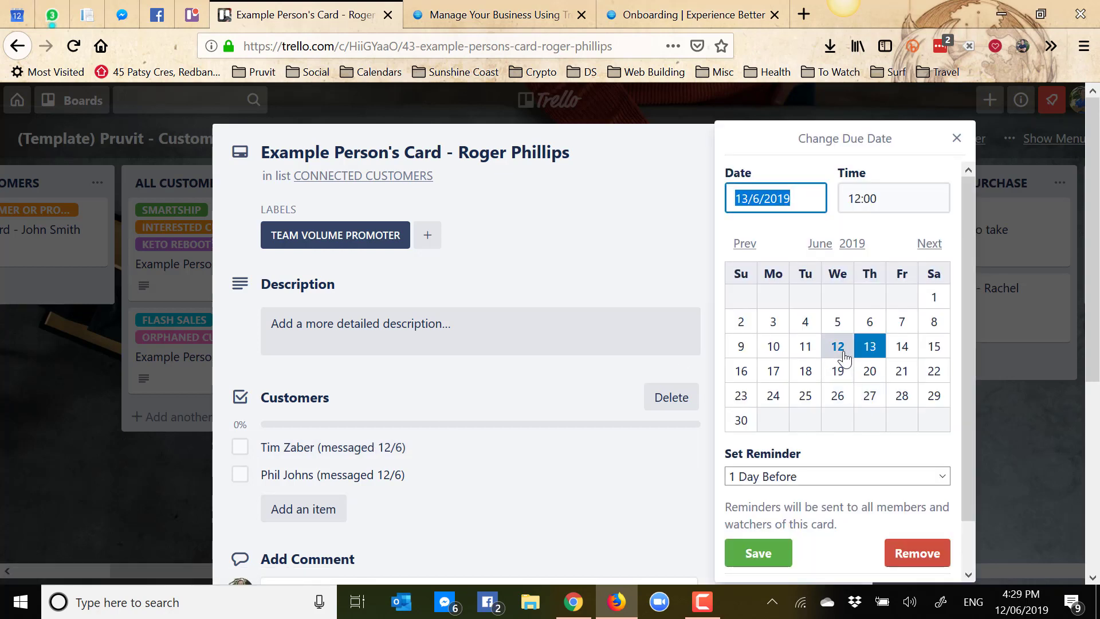
pyautogui.click(910, 352)
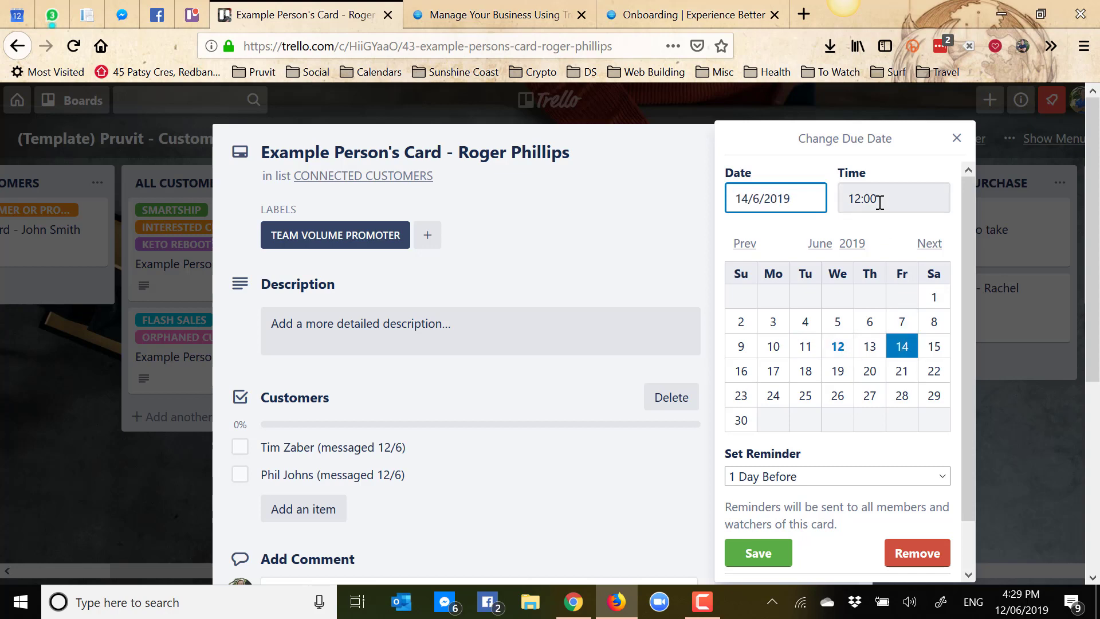
pyautogui.click(793, 476)
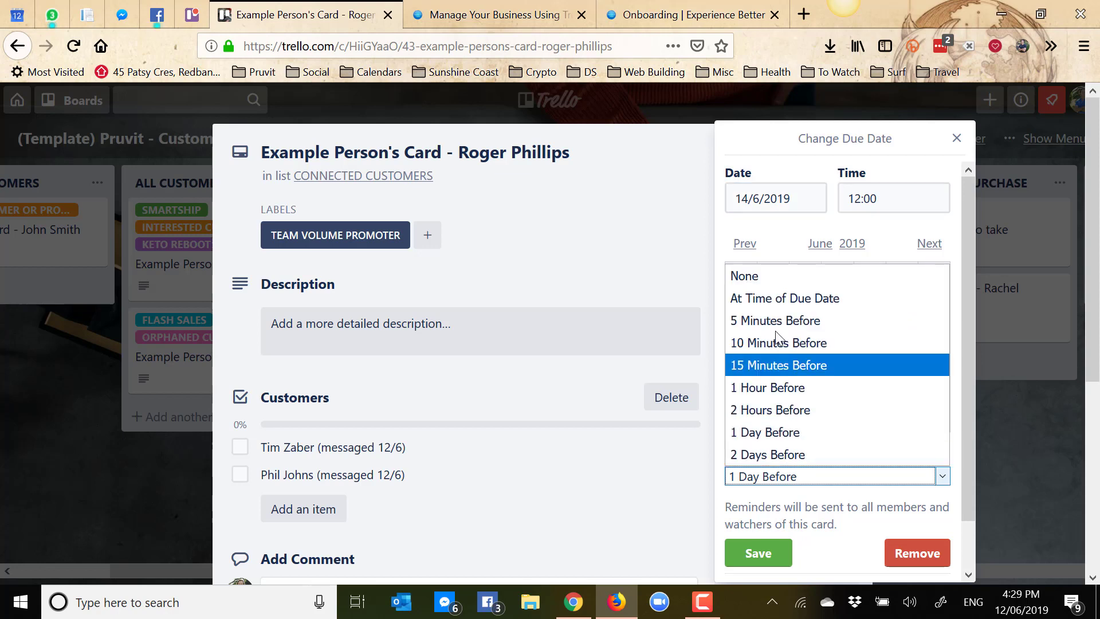
pyautogui.click(775, 301)
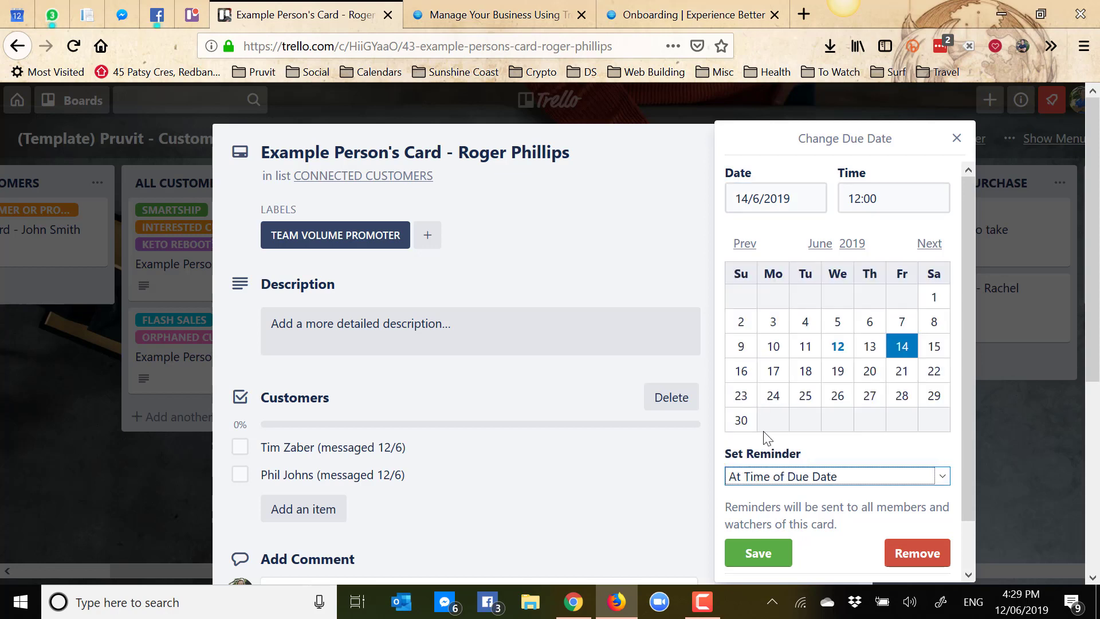
pyautogui.click(750, 552)
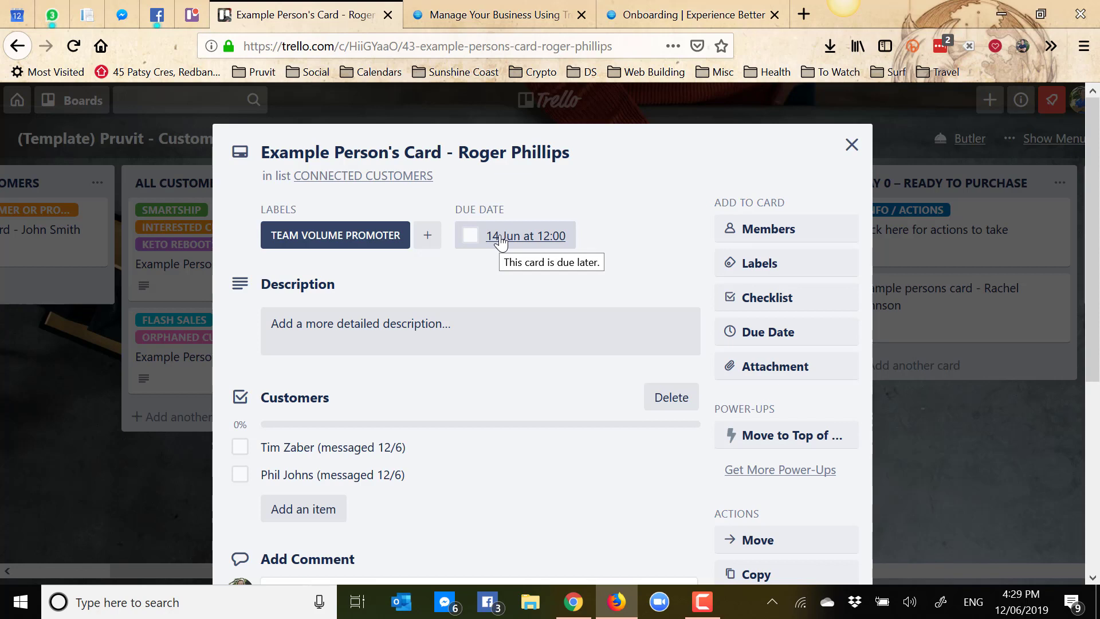
# - Remove the due date from the example person's card
pyautogui.click(747, 330)
pyautogui.click(910, 553)
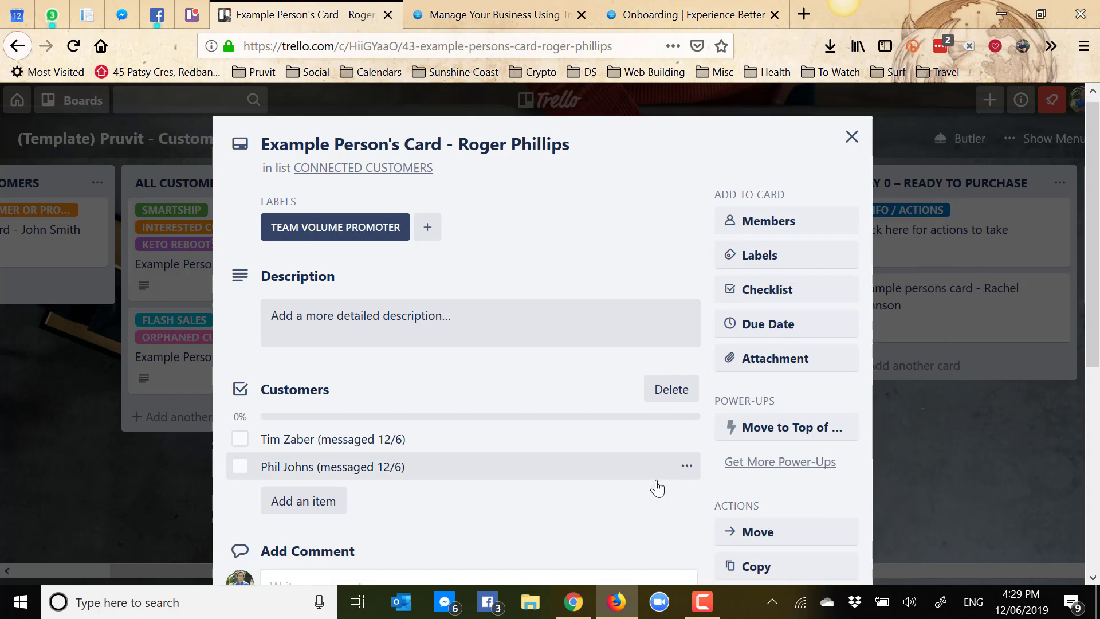
# - Review the connected customer's example card, confirm its move to position 1 in the CONNECTED CUSTOMERS list, and close the card
pyautogui.scroll(-5, 657, 488)
pyautogui.scroll(3, 657, 487)
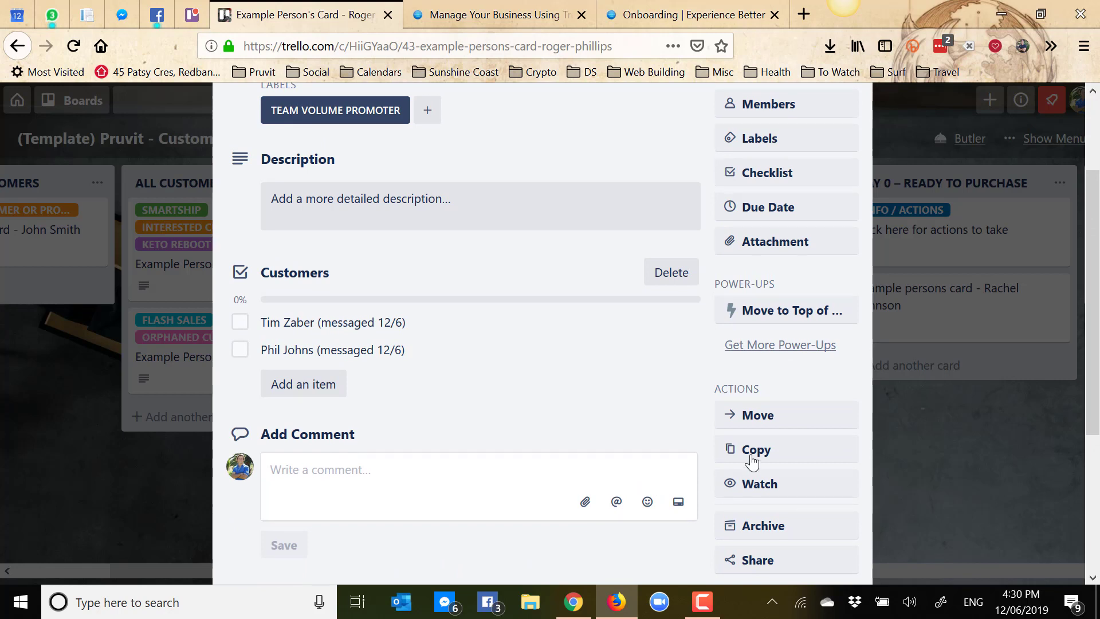
pyautogui.scroll(3, 667, 353)
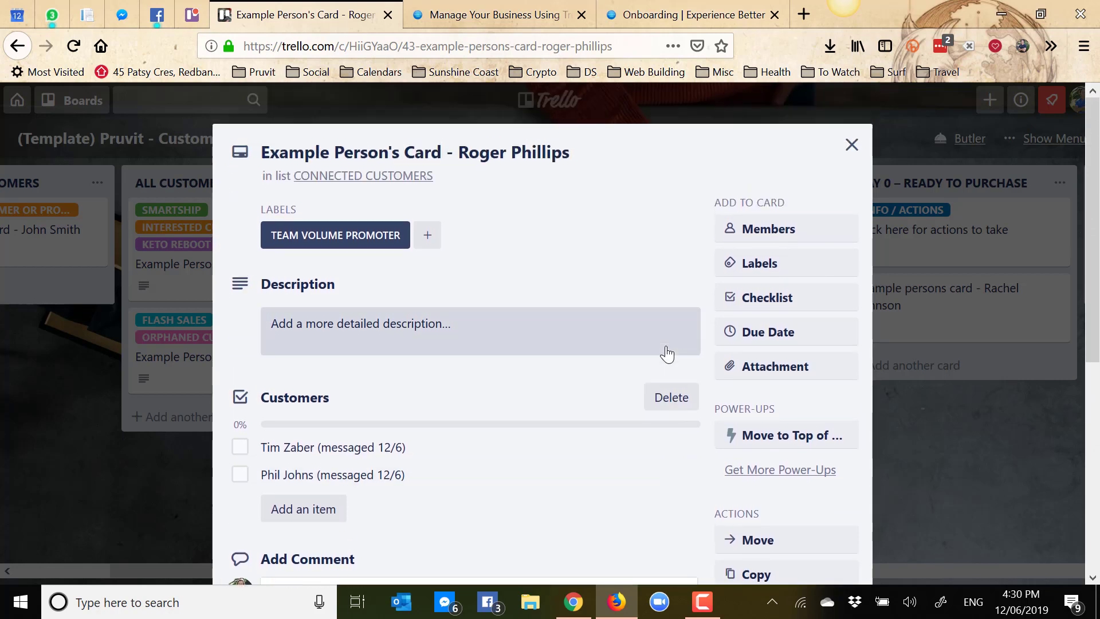
pyautogui.scroll(-1, 667, 354)
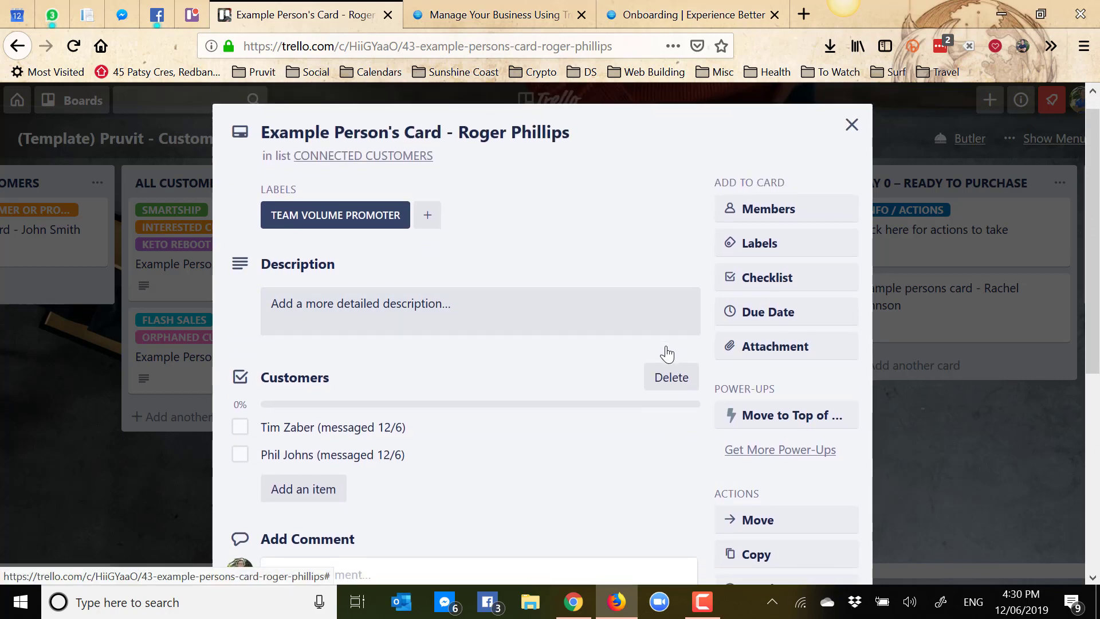
pyautogui.scroll(-4, 666, 346)
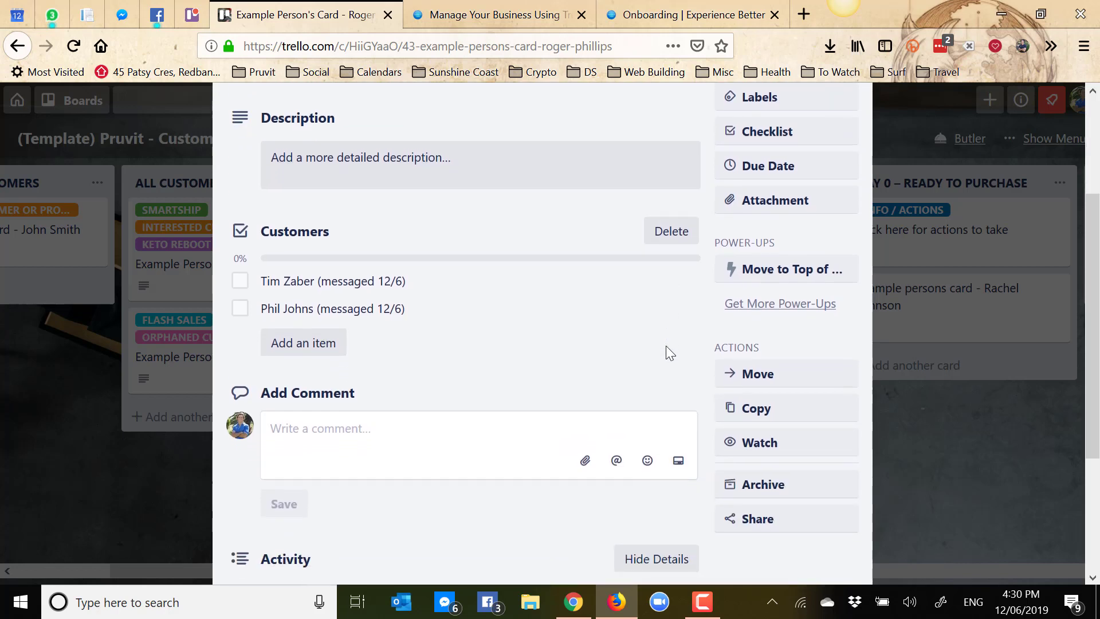
pyautogui.click(749, 277)
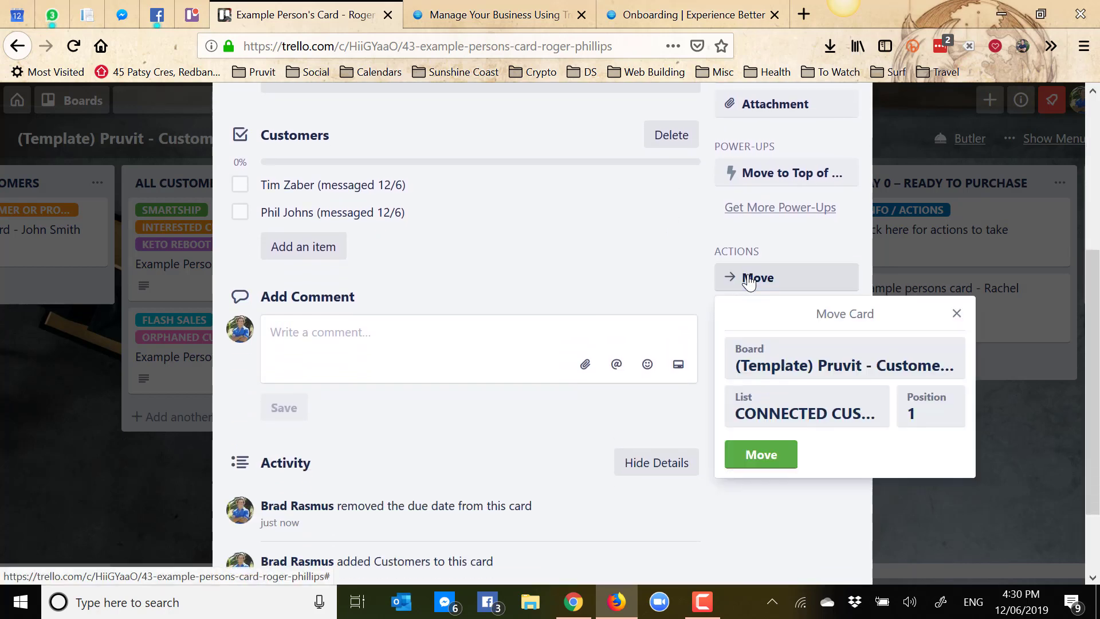
pyautogui.click(931, 425)
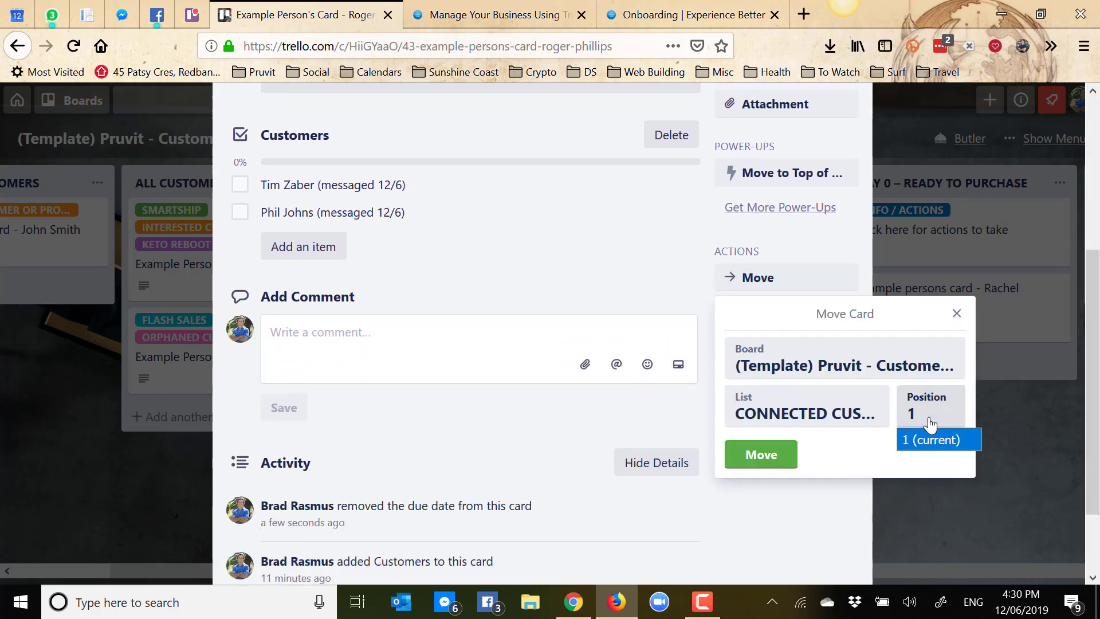
pyautogui.click(928, 424)
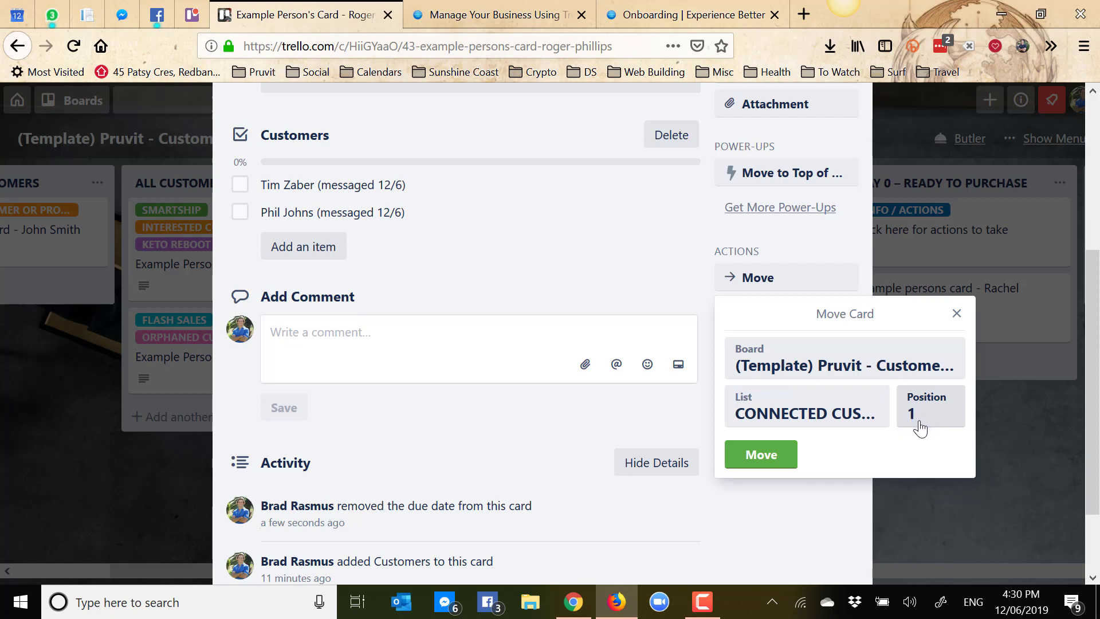
pyautogui.click(754, 456)
pyautogui.scroll(8, 620, 304)
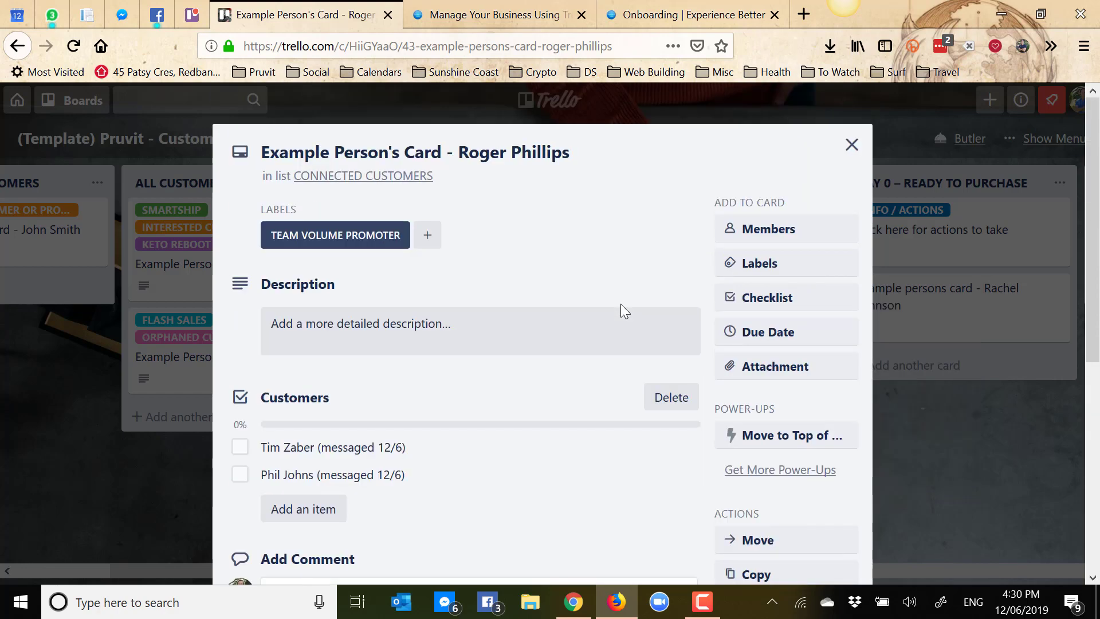
pyautogui.click(849, 143)
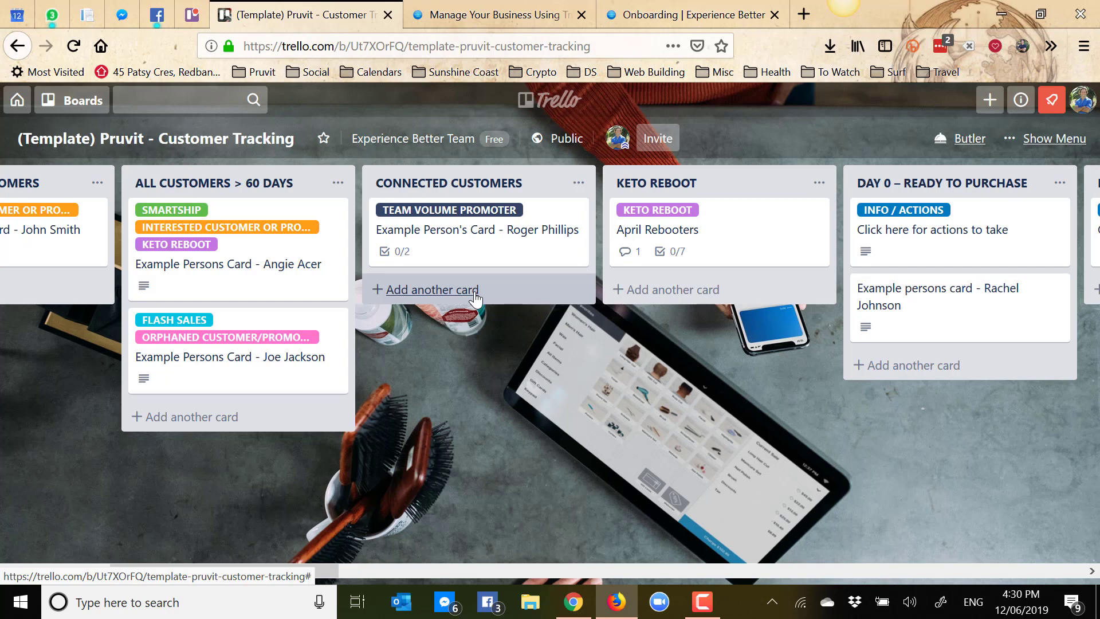
# - Open the April Rebooters card, review its Bulk Order Rebooters and Added to Group Support Thread checklists, and close it
pyautogui.click(705, 241)
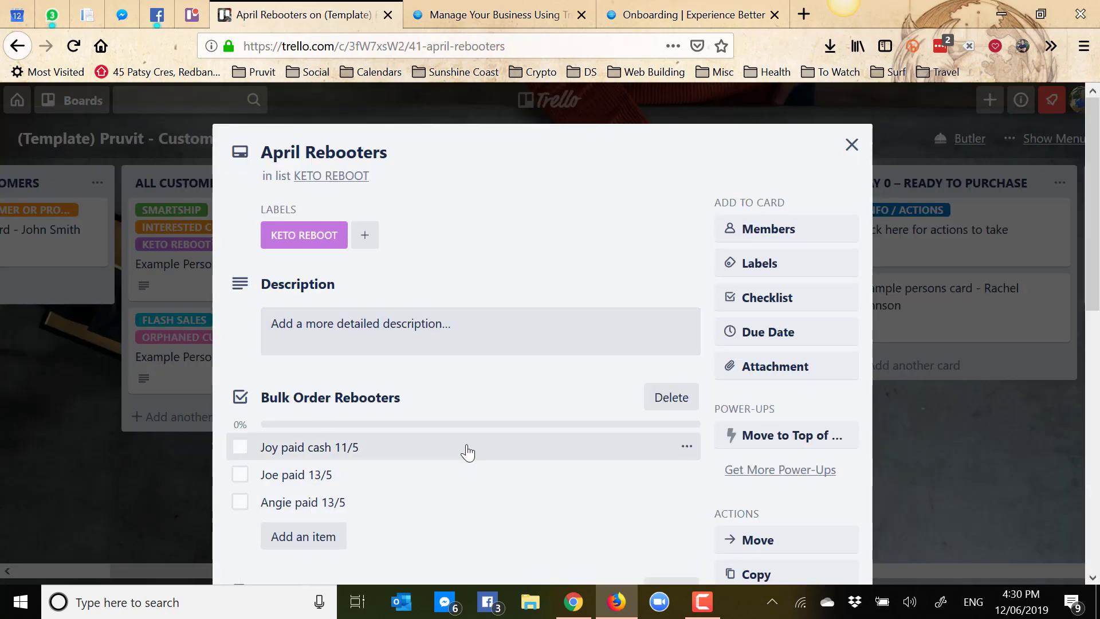
pyautogui.scroll(-3, 468, 453)
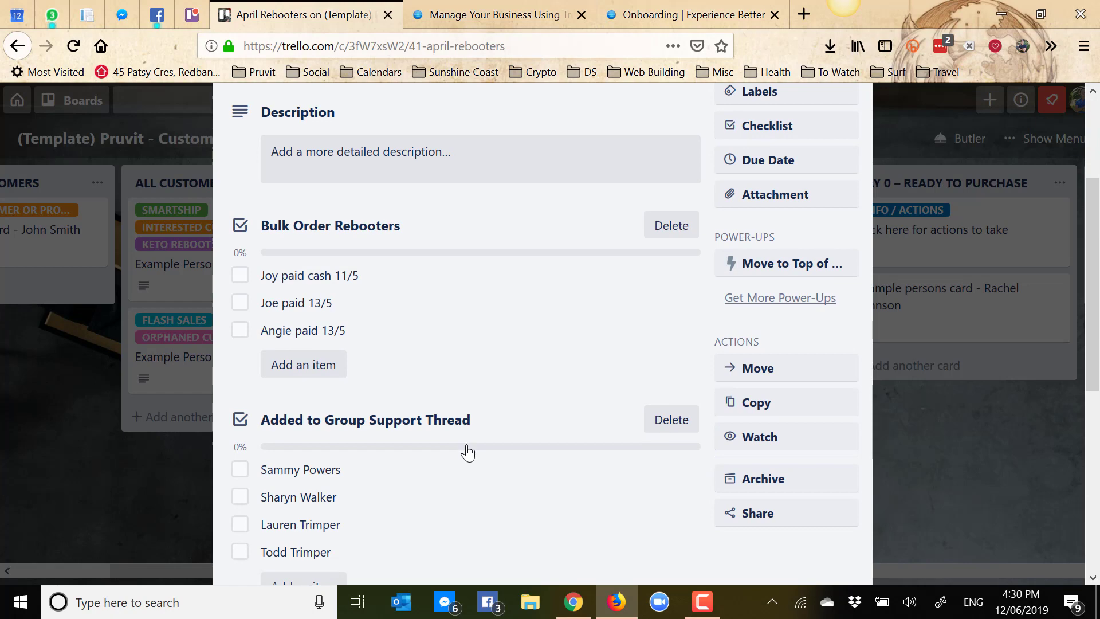
pyautogui.scroll(-1, 467, 444)
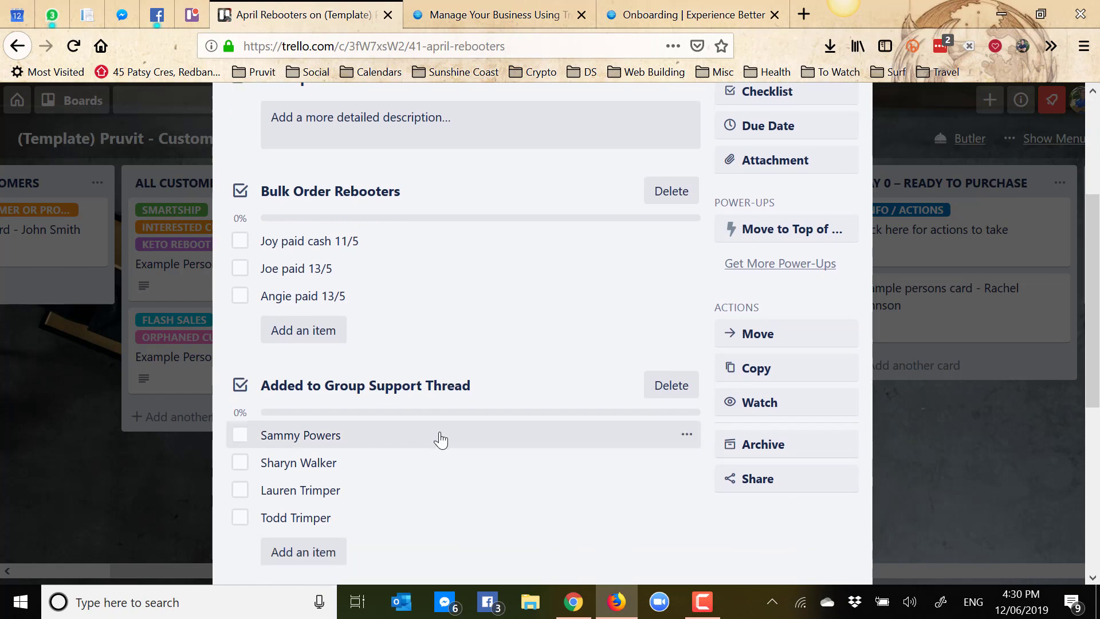
pyautogui.scroll(4, 520, 343)
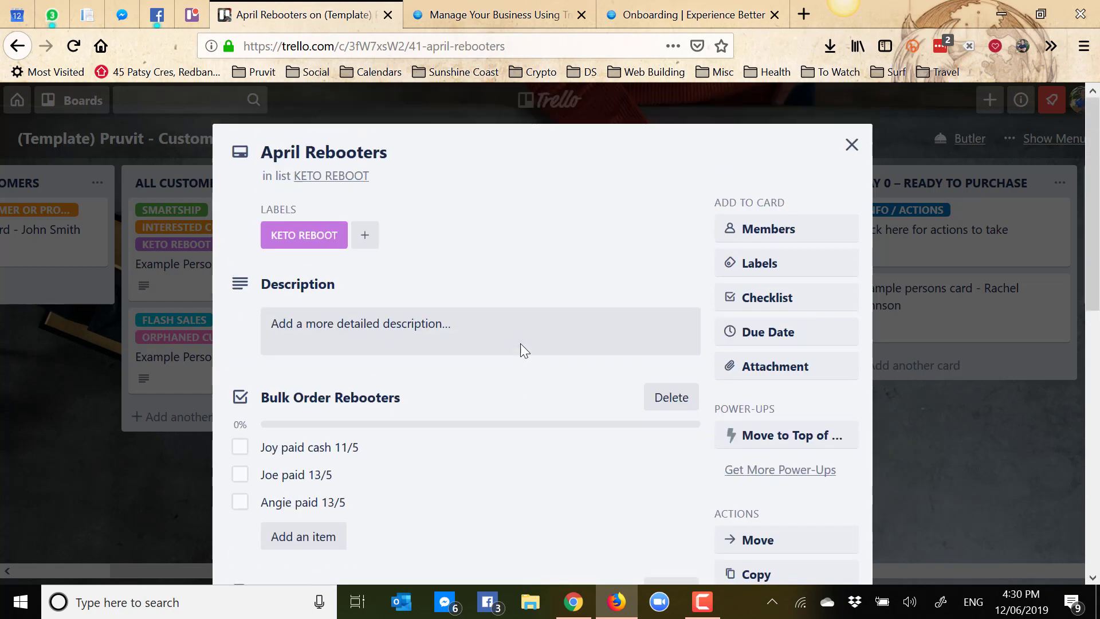
pyautogui.click(852, 145)
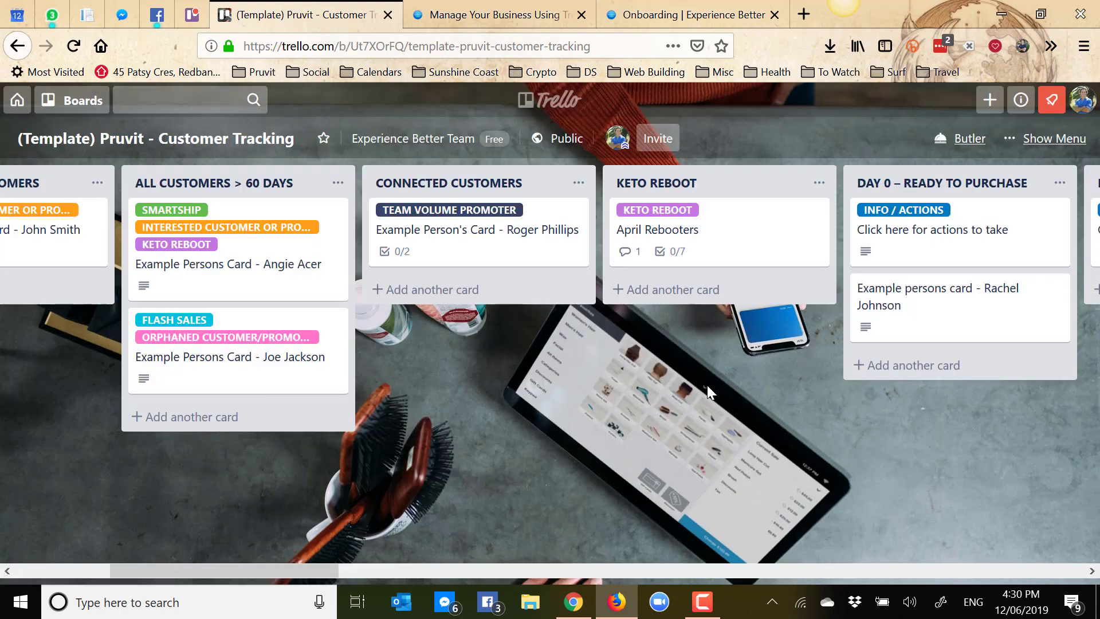
# - Open the example person's card in the DAY 0 – READY TO PURCHASE list, read its description, and close it
pyautogui.hscroll(10, 706, 385)
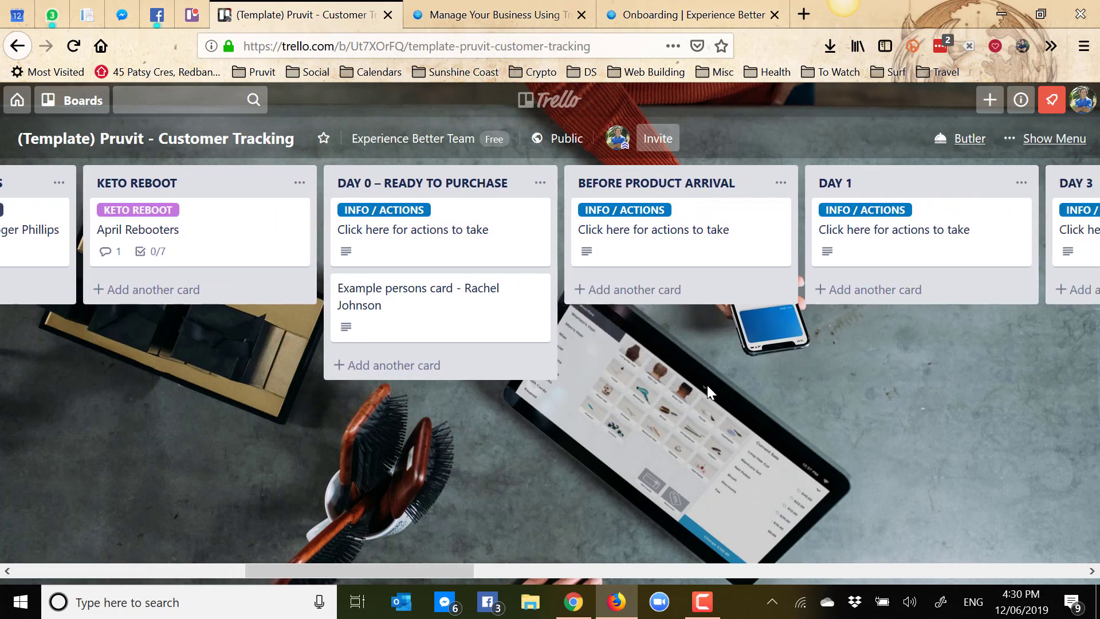
pyautogui.hscroll(4, 707, 385)
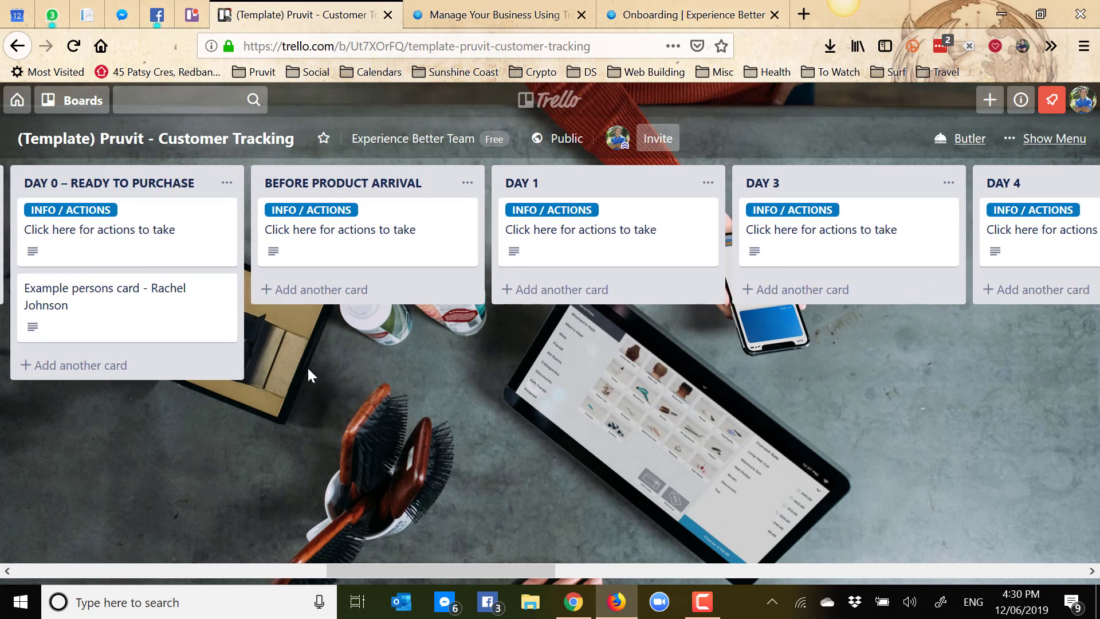
pyautogui.click(150, 314)
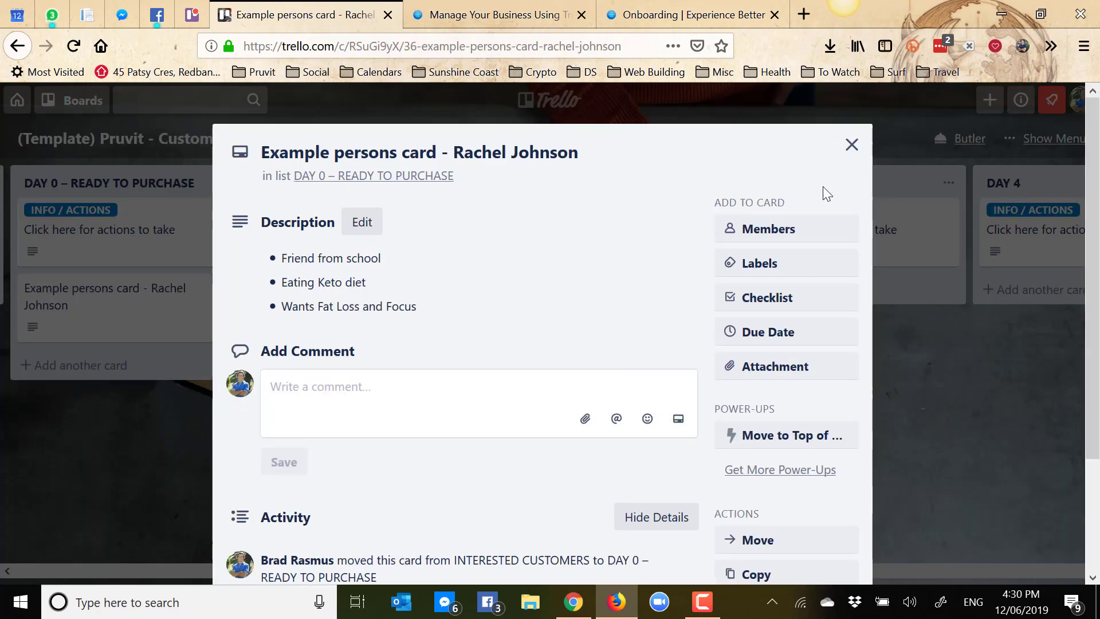
pyautogui.click(851, 146)
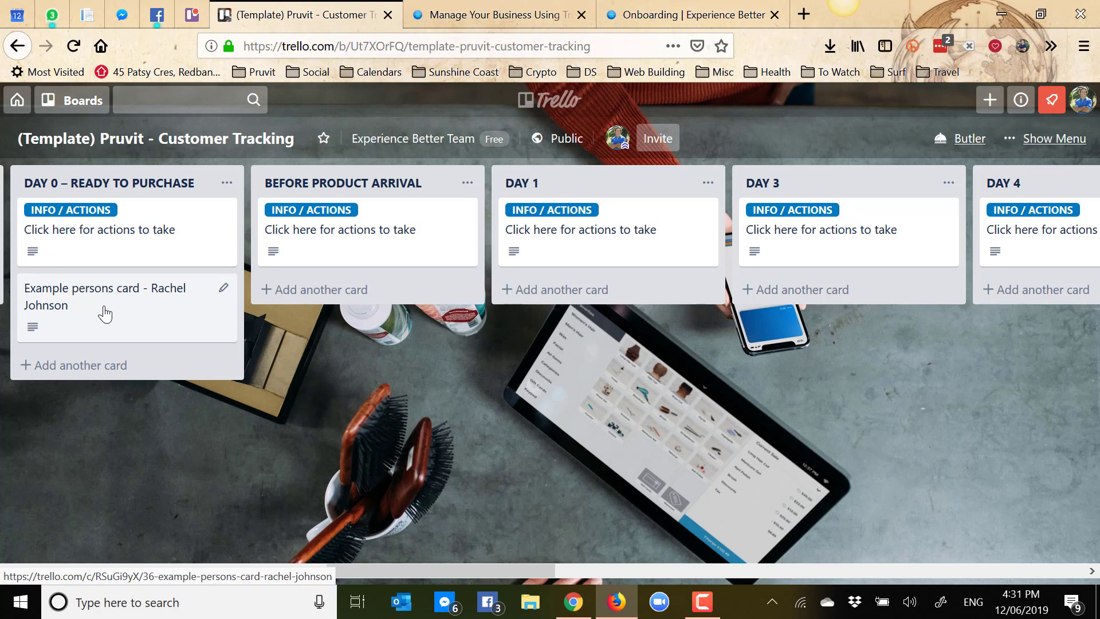
# - Move the DAY 0 example person's card through BEFORE PRODUCT ARRIVAL to DAY 1, and review the DAY 1 actions card
pyautogui.moveTo(165, 287); pyautogui.dragTo(344, 309)
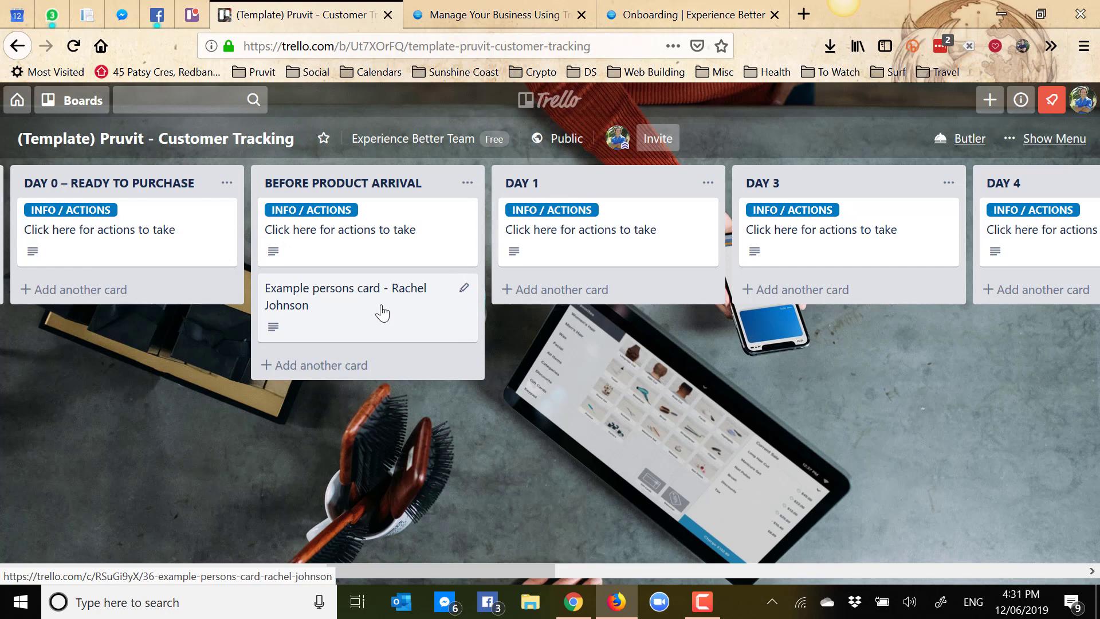
pyautogui.moveTo(363, 315); pyautogui.dragTo(604, 312)
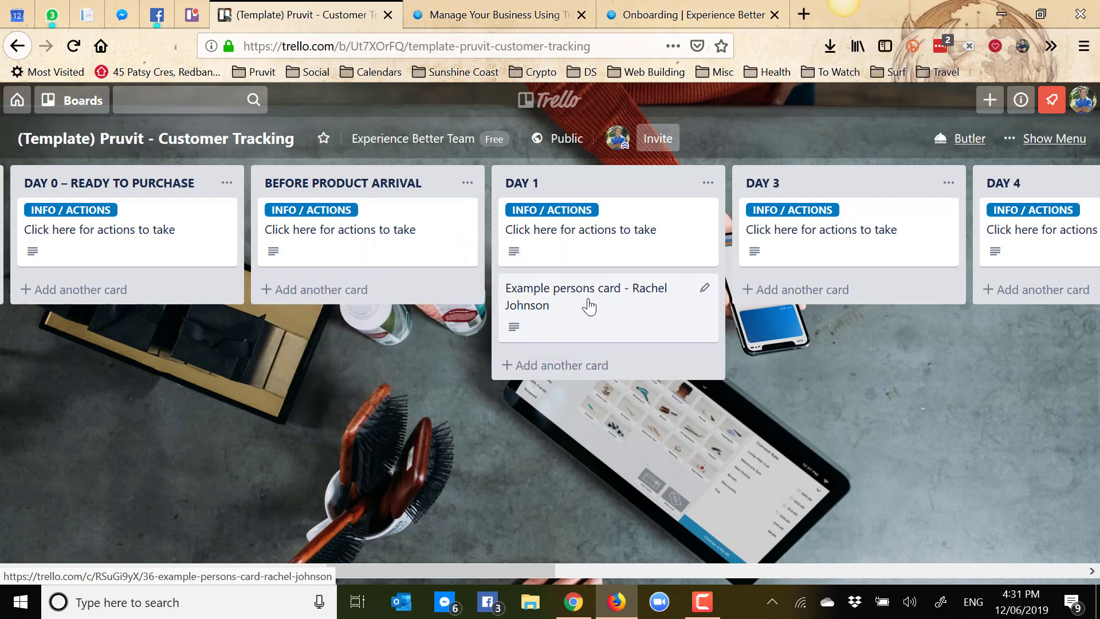
pyautogui.click(592, 235)
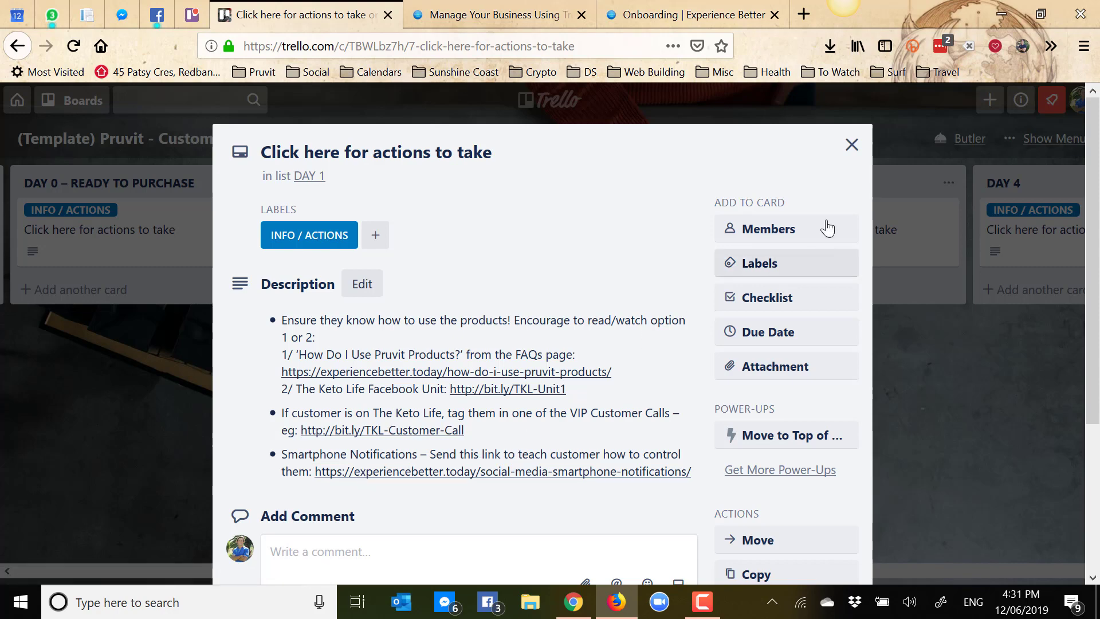
pyautogui.click(849, 150)
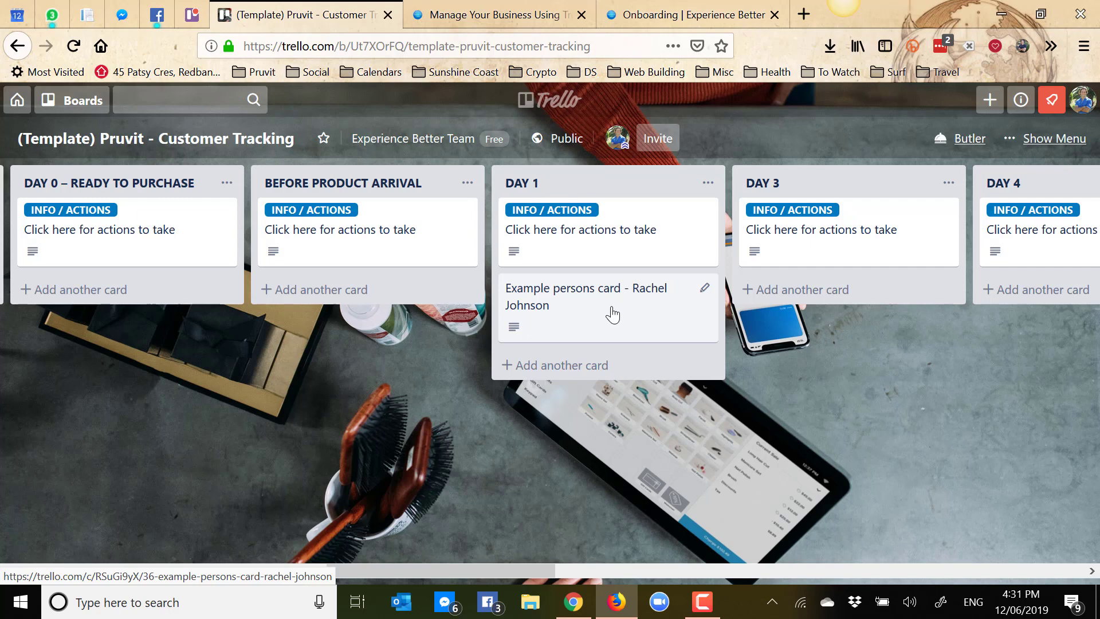
# - Move the example person's card from DAY 1 to DAY 3, and review the DAY 3 actions card
pyautogui.moveTo(612, 314); pyautogui.dragTo(839, 308)
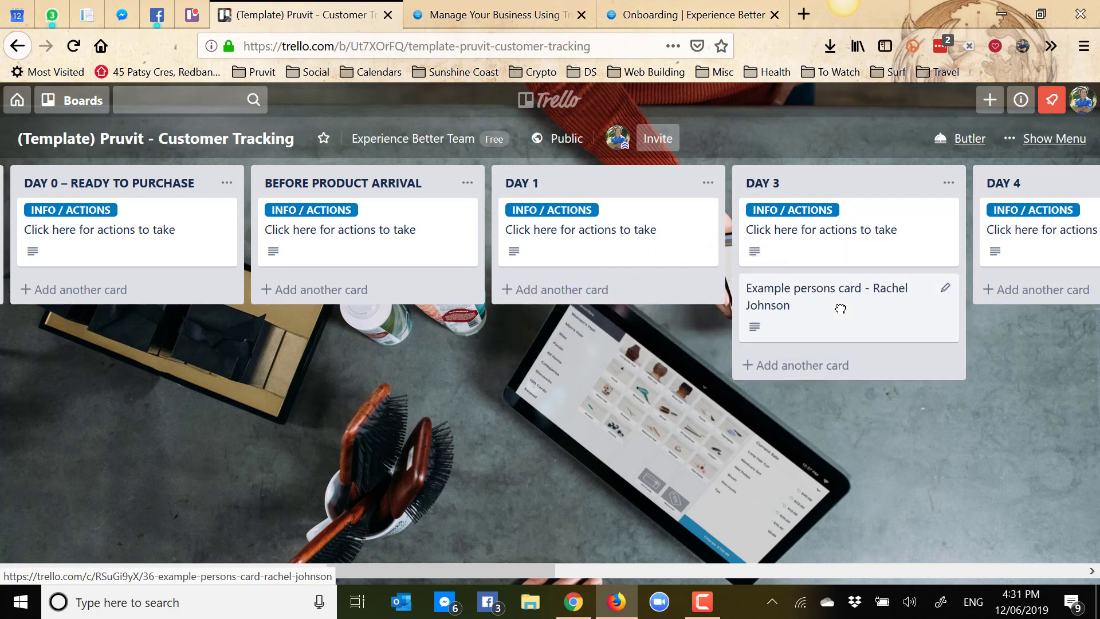
pyautogui.click(819, 235)
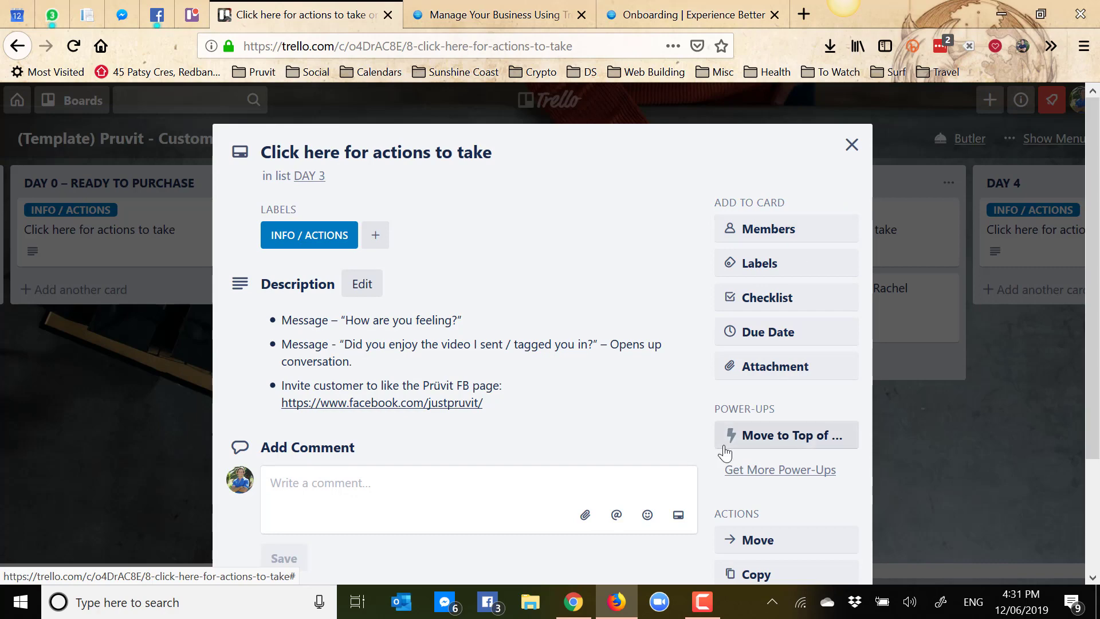
pyautogui.scroll(-2, 723, 444)
pyautogui.scroll(2, 724, 452)
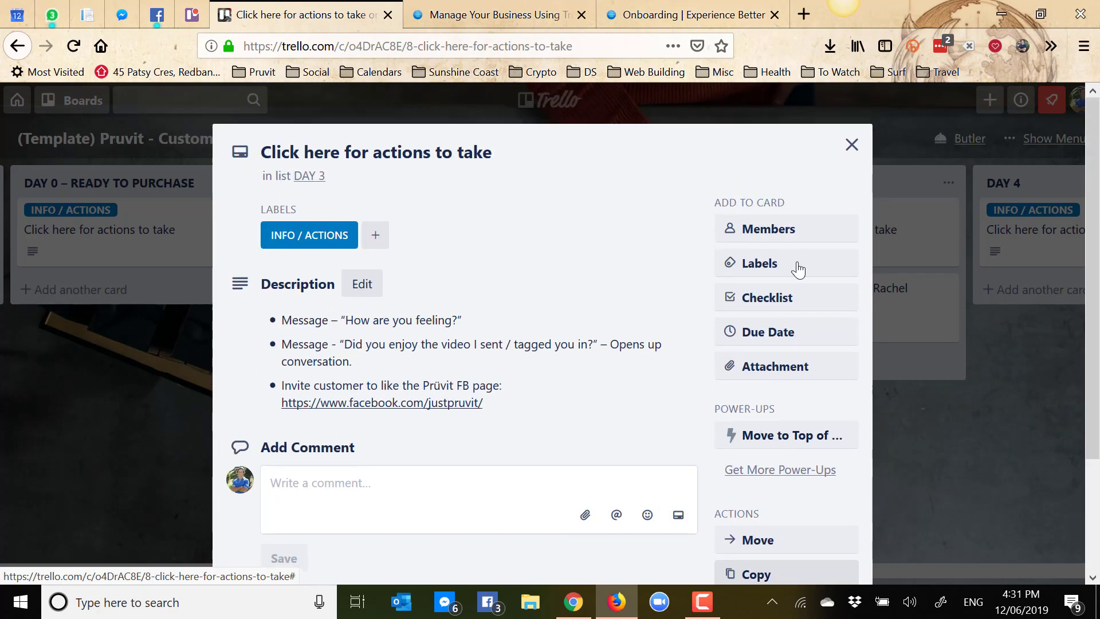
pyautogui.click(853, 145)
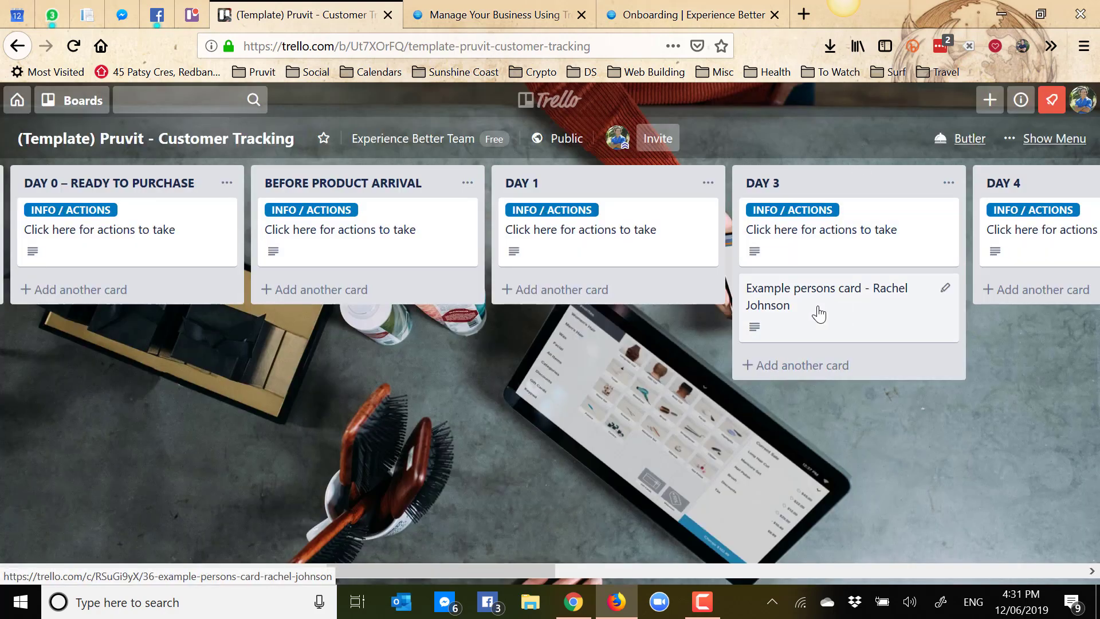
# - Return the example person's card to BEFORE PRODUCT ARRIVAL and look over the board's lists from DAY 60 back to the first one
pyautogui.moveTo(817, 311); pyautogui.dragTo(410, 306)
pyautogui.hscroll(10, 822, 346)
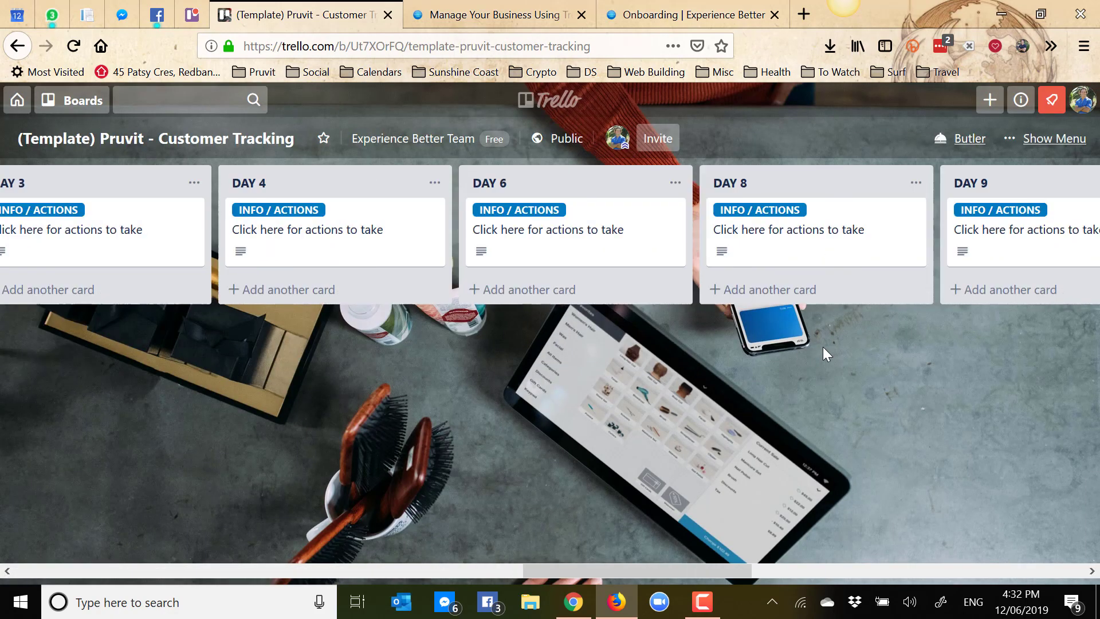
pyautogui.hscroll(3, 822, 346)
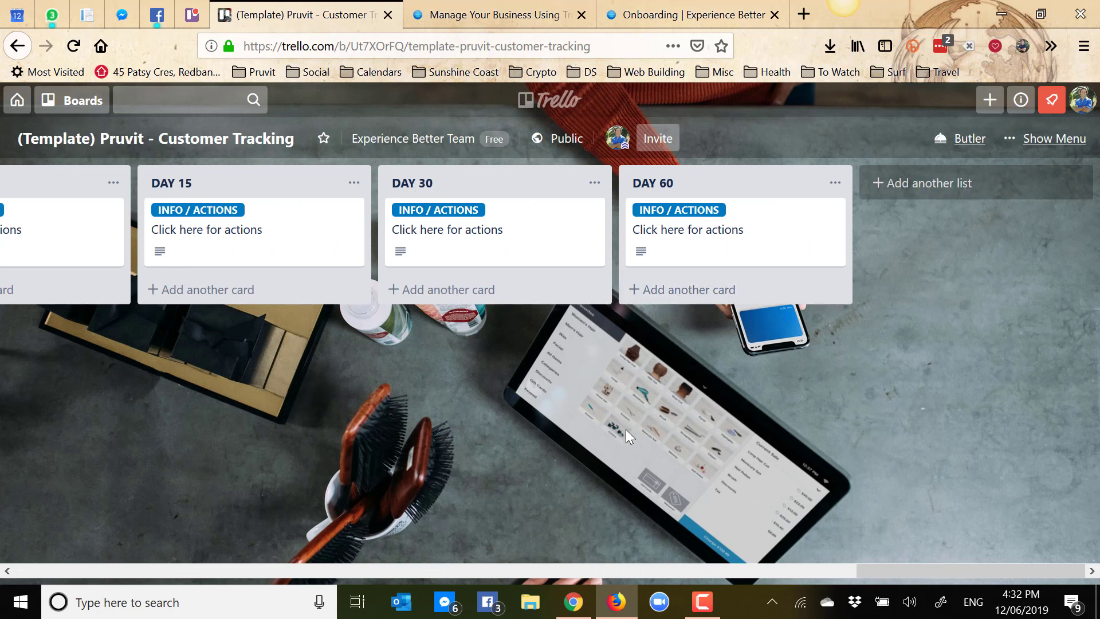
pyautogui.hscroll(-20, 625, 428)
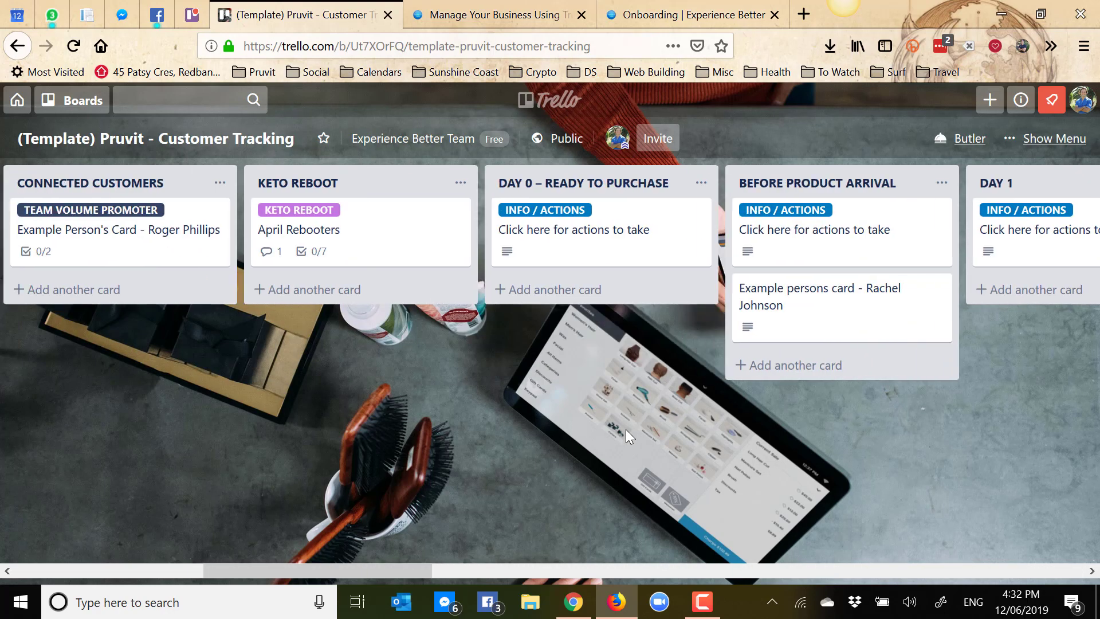
pyautogui.hscroll(-7, 626, 429)
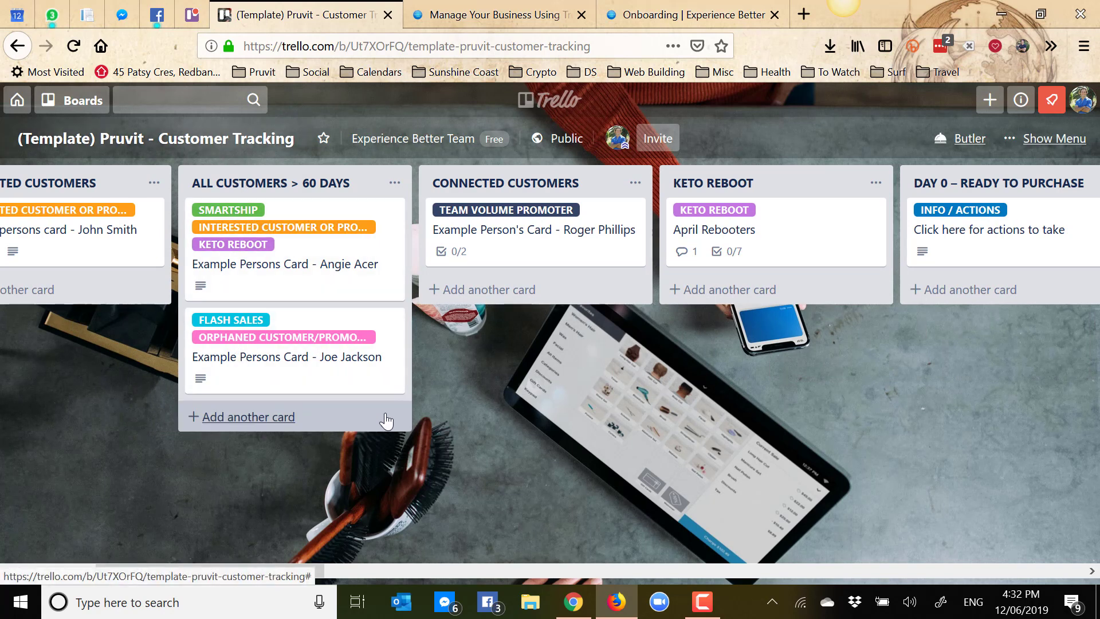
pyautogui.hscroll(-5, 385, 420)
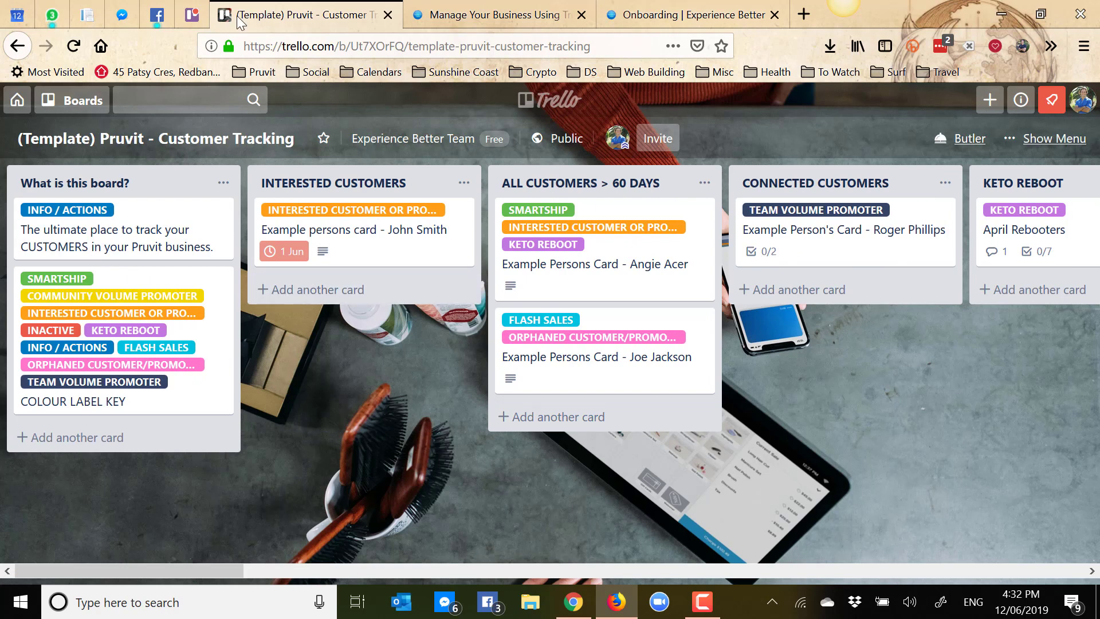
# - Switch to the Keto Kartel - Customer Tracking board and look over its customer and day-by-day lists
pyautogui.click(193, 16)
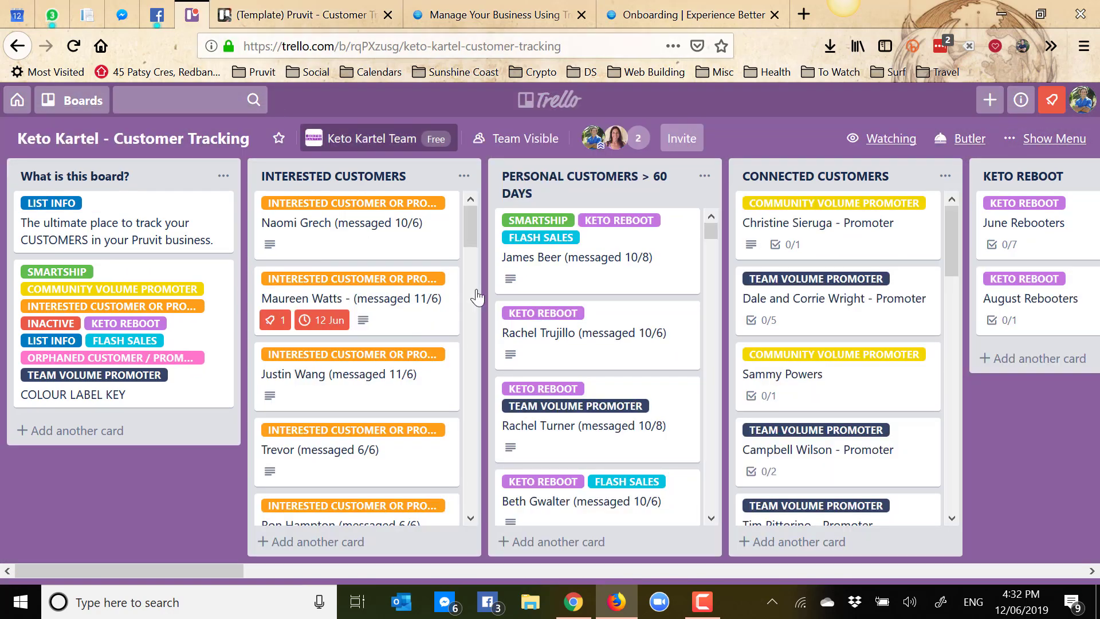
pyautogui.hscroll(15, 476, 289)
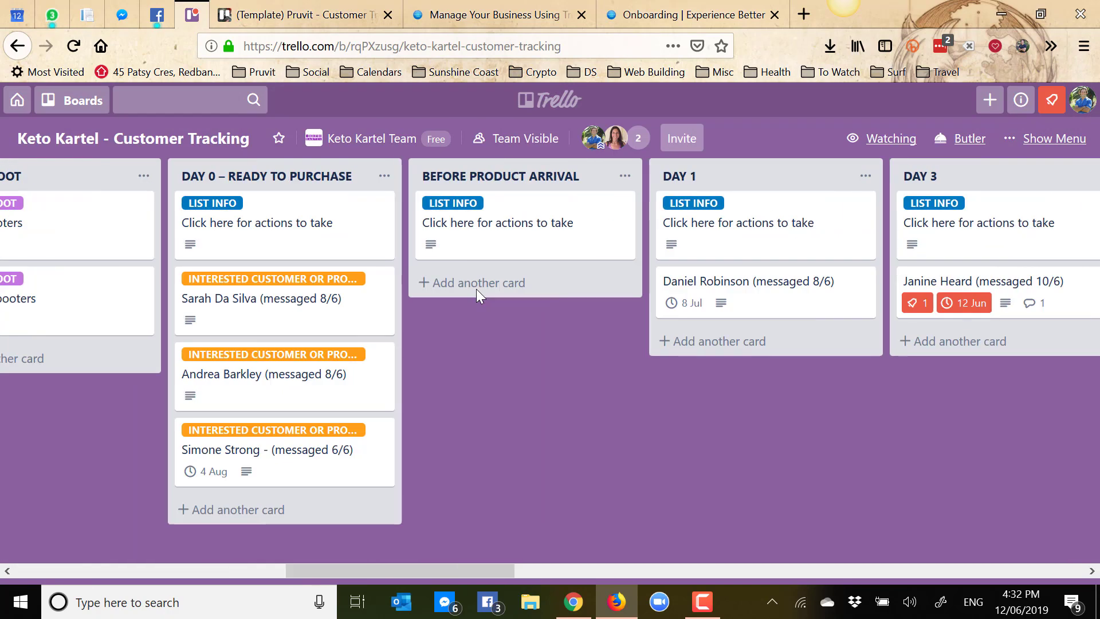
pyautogui.hscroll(-5, 476, 289)
pyautogui.hscroll(-10, 476, 297)
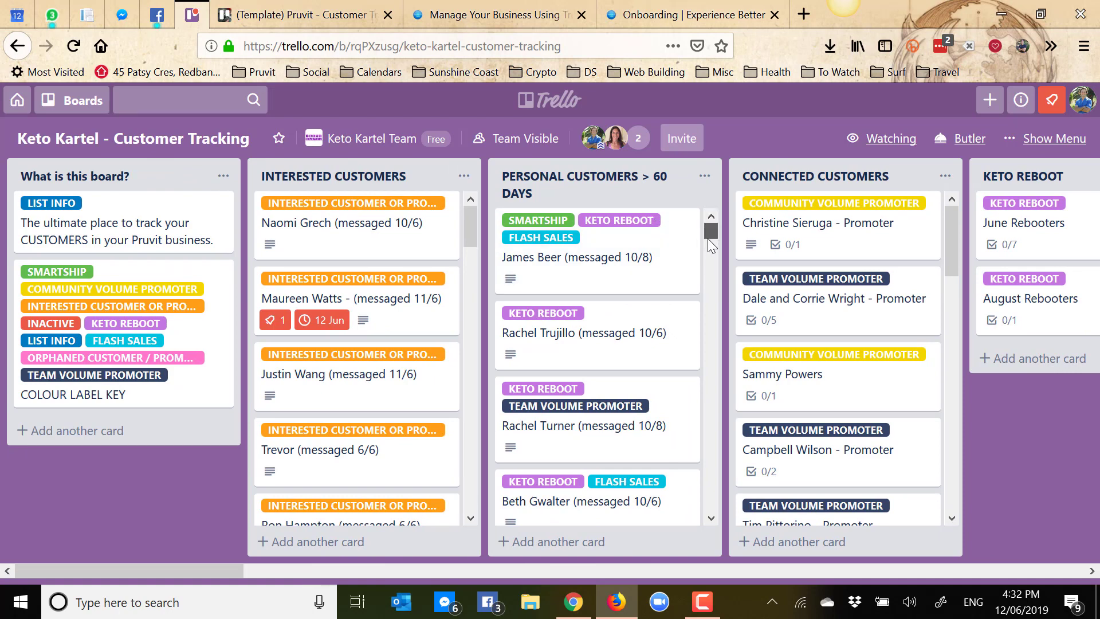
pyautogui.moveTo(707, 238)
pyautogui.mouseDown()
pyautogui.moveTo(707, 291)
pyautogui.moveTo(708, 232)
pyautogui.mouseUp()
# - Search Trello for a customer's first name and open that customer's card in the PERSONAL CUSTOMERS > 60 DAYS list
pyautogui.click(187, 99)
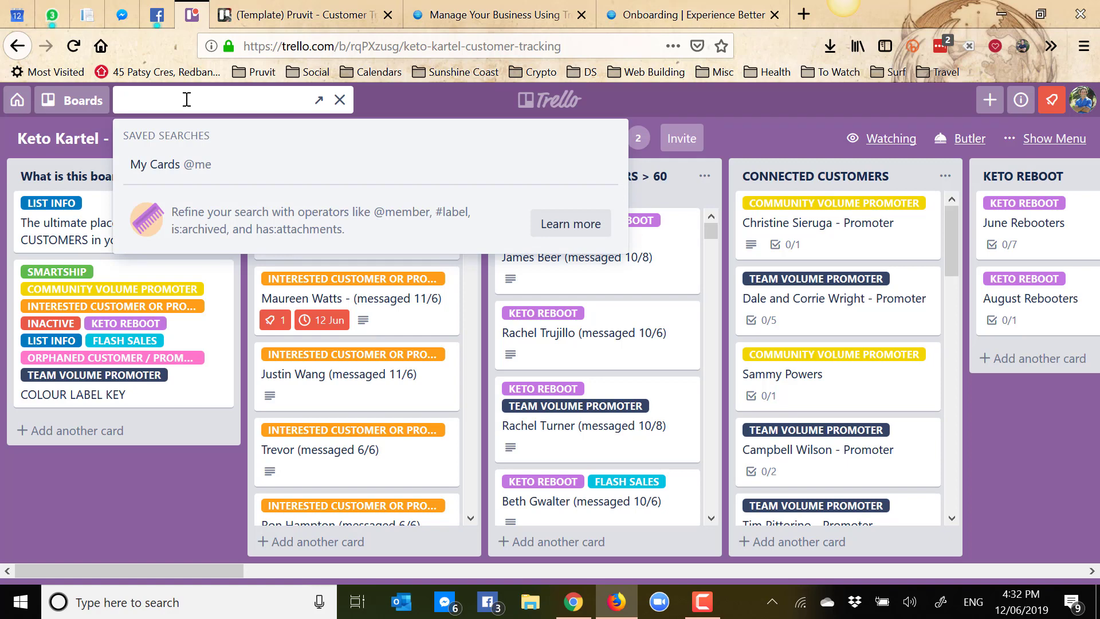
pyautogui.write('beth')
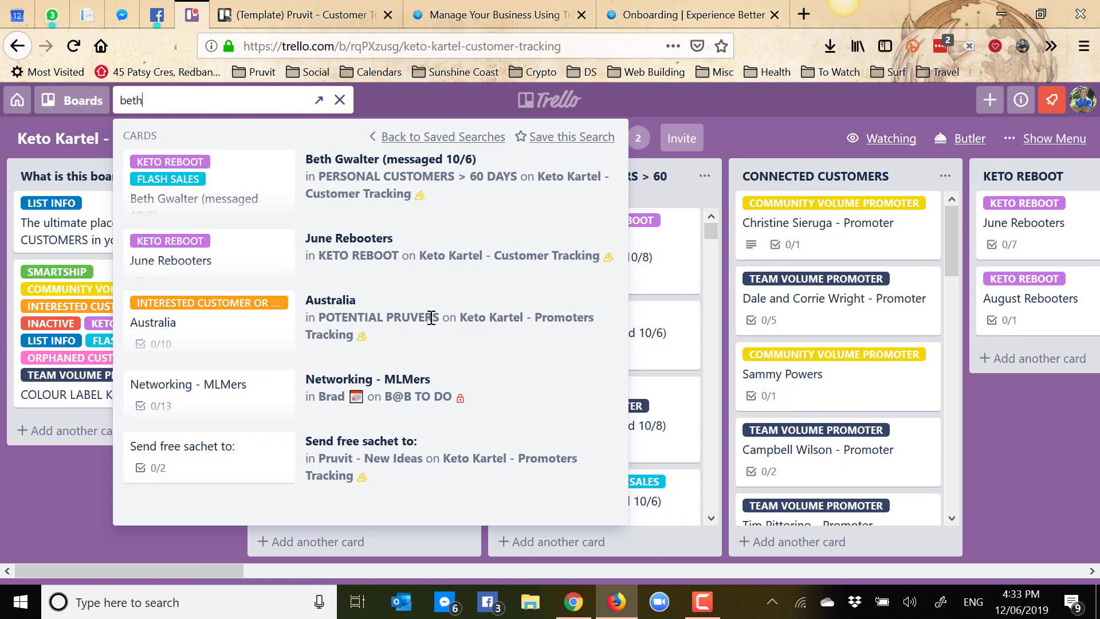
pyautogui.click(201, 181)
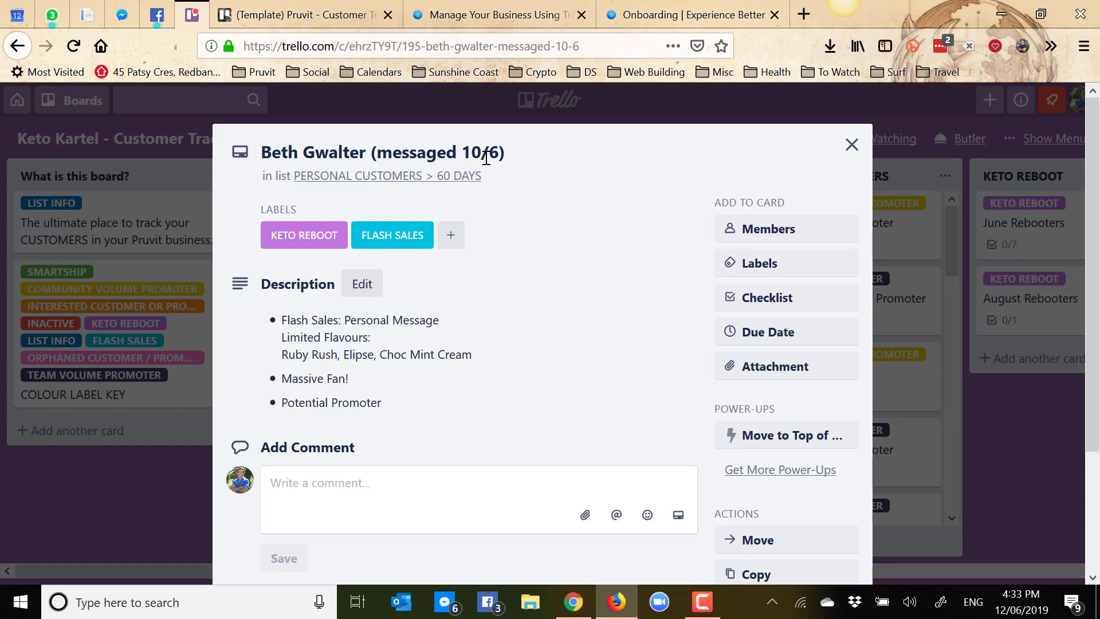
# - Review the customer card's details and its Move Card options without moving it, and close the card
pyautogui.scroll(-3, 812, 484)
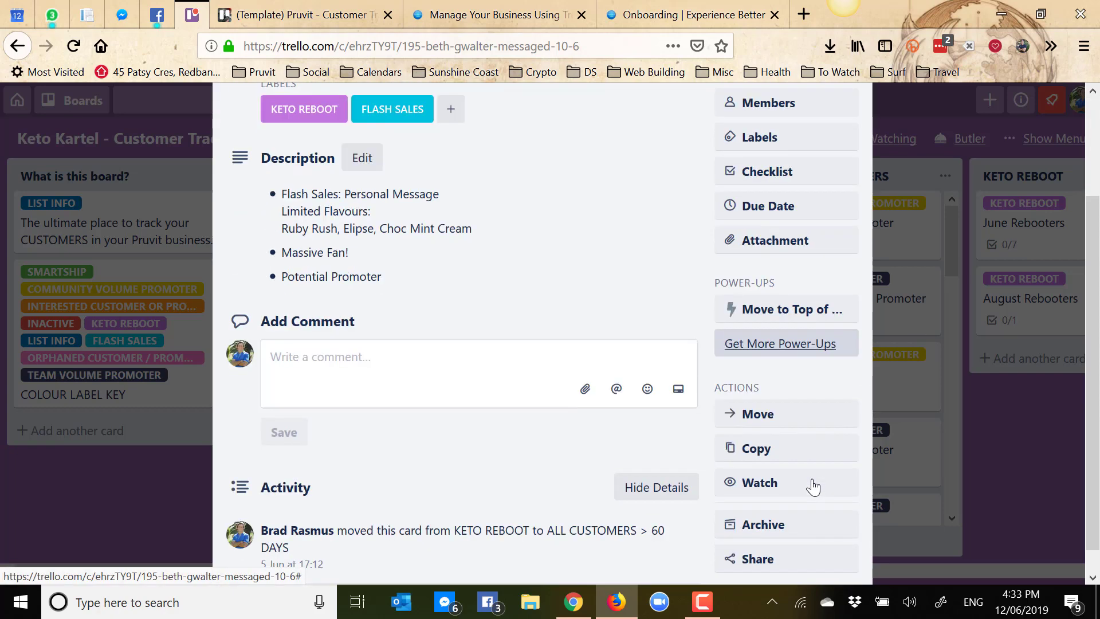
pyautogui.click(770, 396)
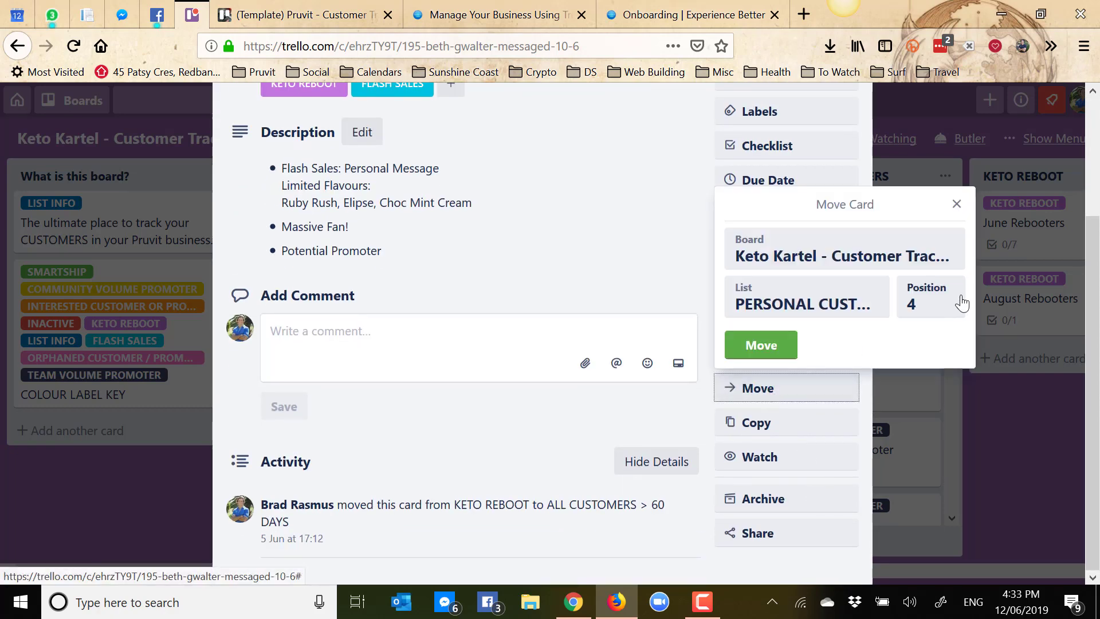
pyautogui.click(956, 204)
pyautogui.scroll(1, 604, 234)
pyautogui.scroll(2, 607, 234)
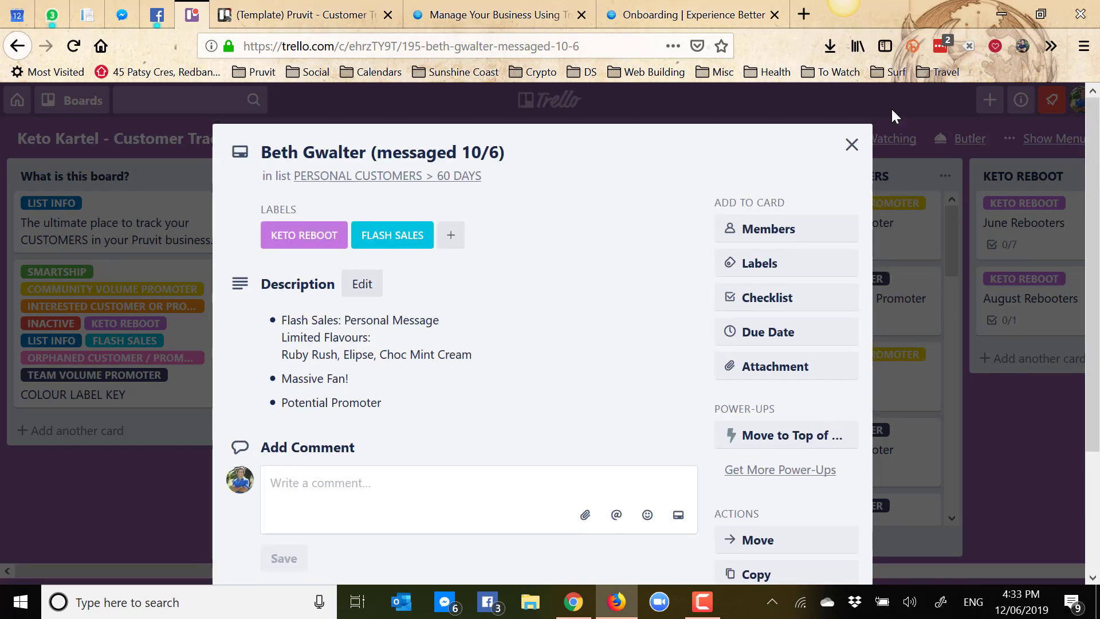
pyautogui.click(852, 146)
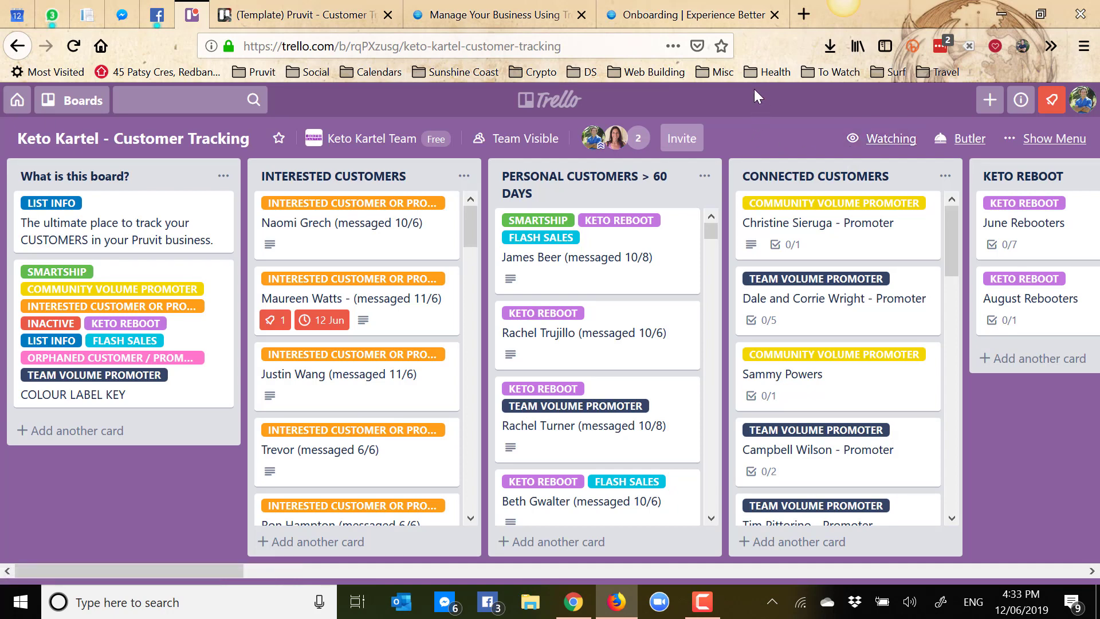
# - Switch to the (Template) Pruvit - Customer Tracking board, search for cards with label:green, look through the matches and dismiss the search
pyautogui.click(298, 14)
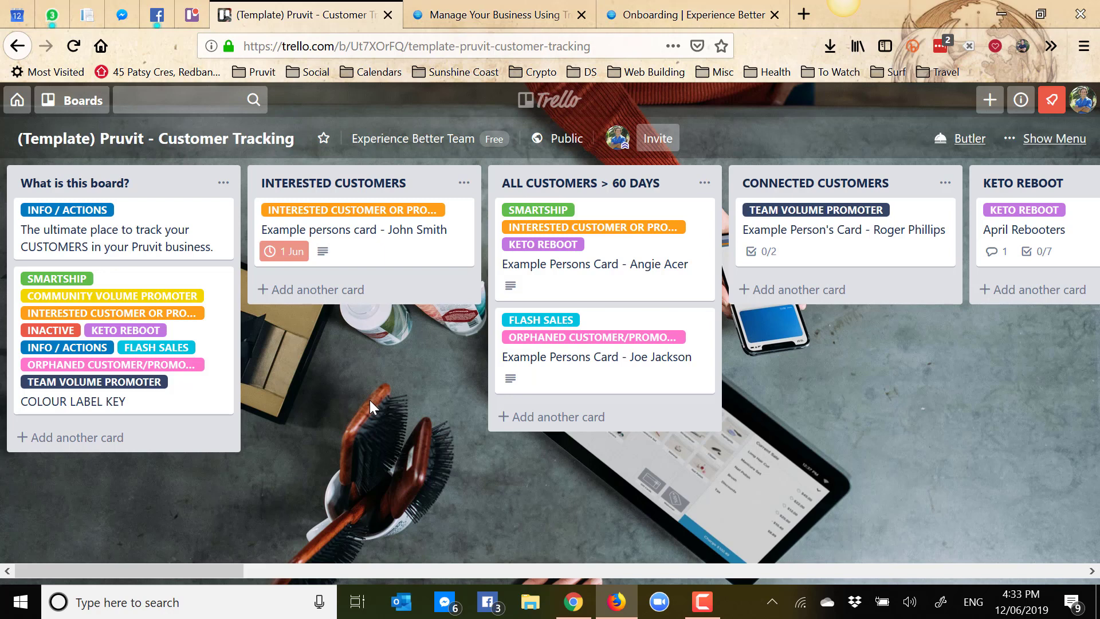
pyautogui.click(201, 99)
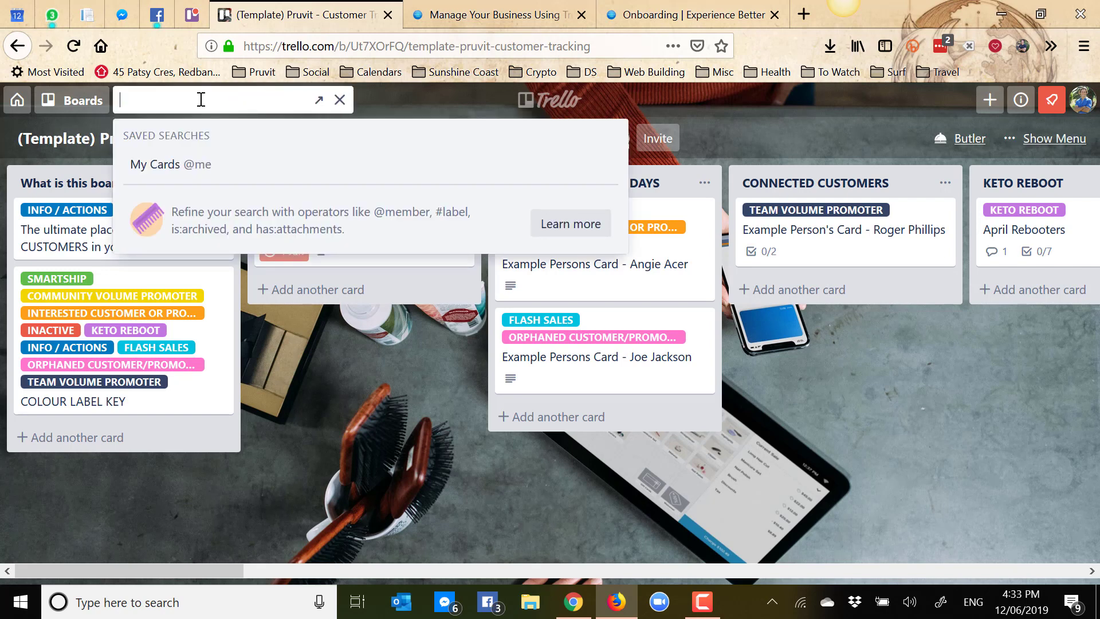
pyautogui.write('label')
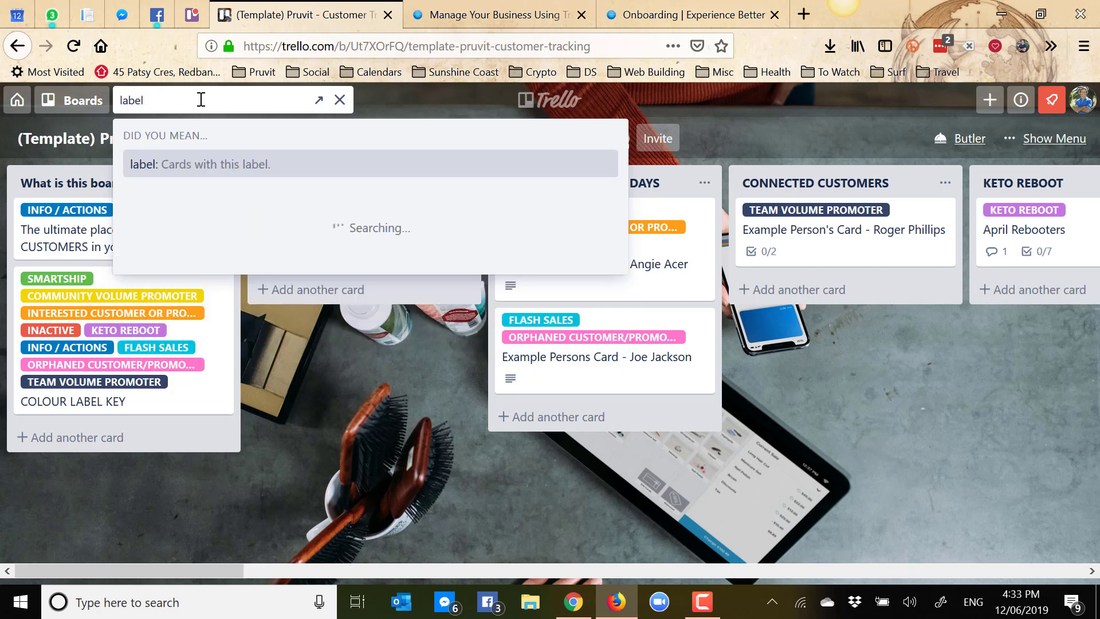
pyautogui.write(':green')
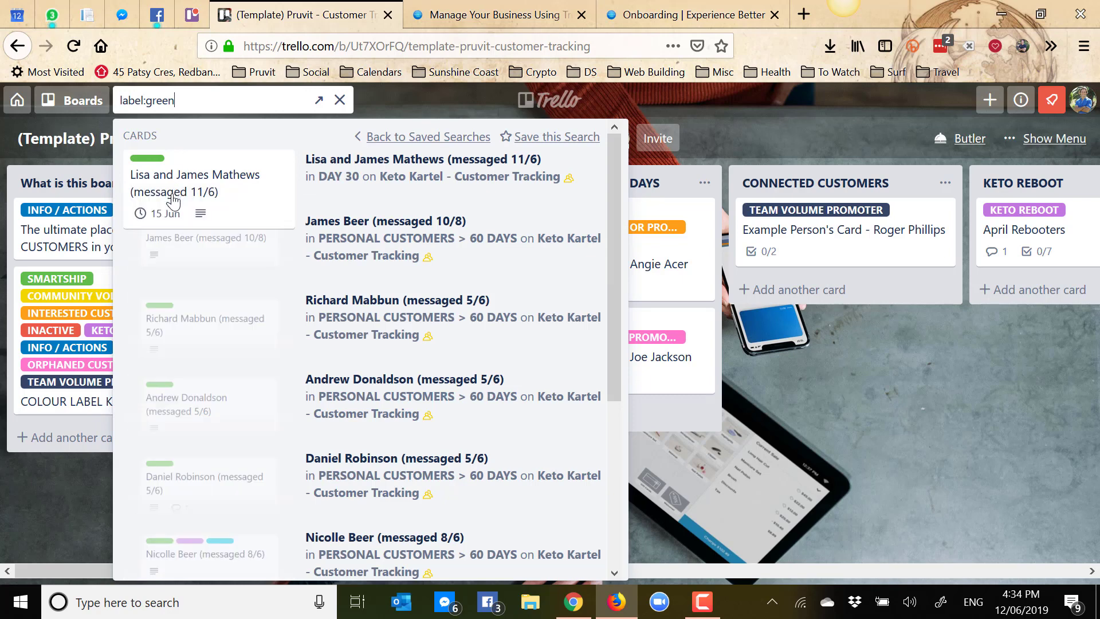
pyautogui.scroll(-2, 181, 313)
pyautogui.scroll(-5, 181, 313)
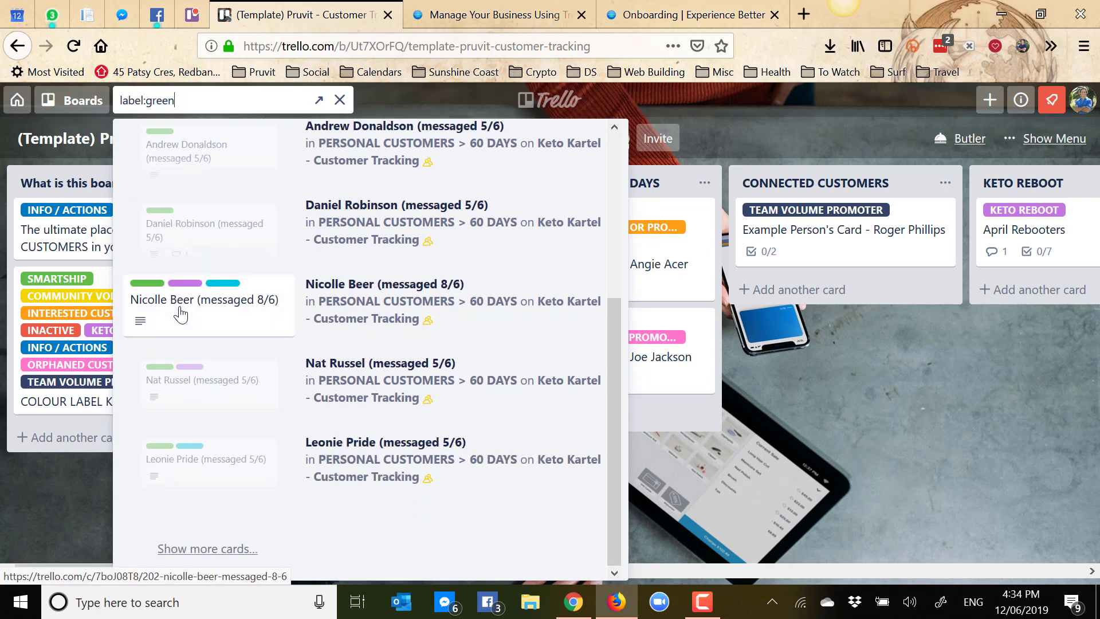
pyautogui.click(754, 472)
pyautogui.rightClick(754, 472)
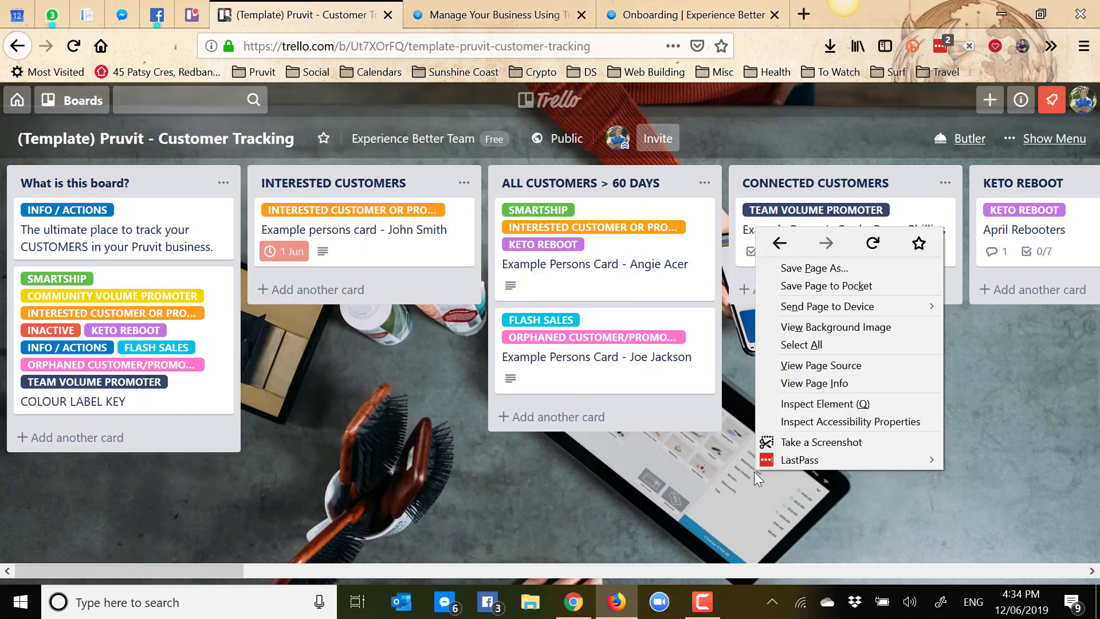
pyautogui.click(663, 472)
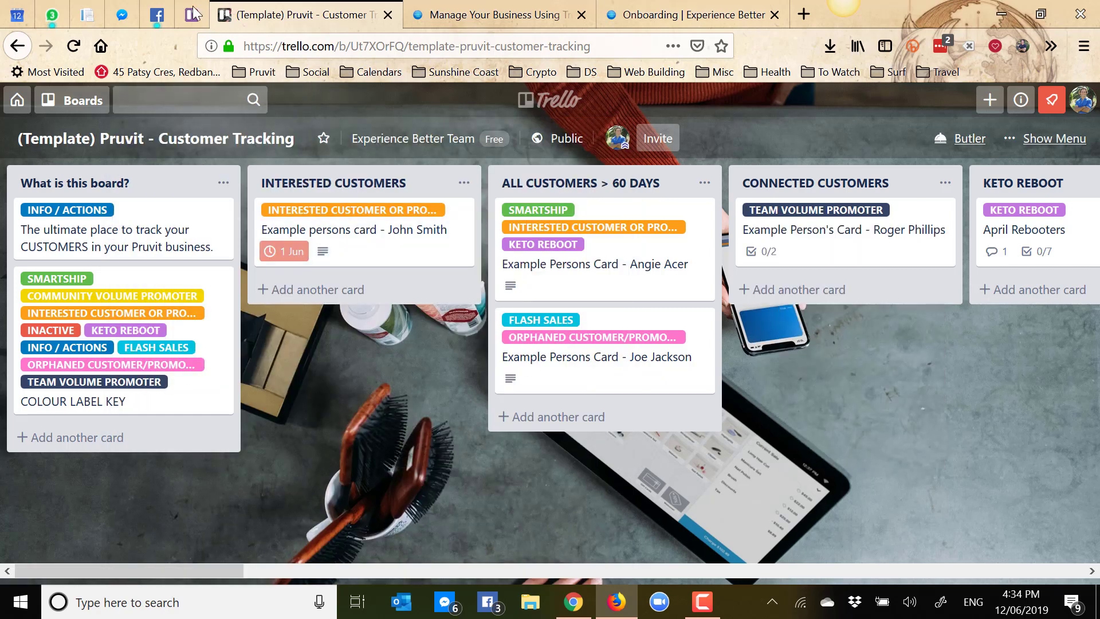
# - Flip to the Keto Kartel board and back, and open the Experience Better Team's (Template) Pruvit - Promoters Tracking board
pyautogui.click(192, 16)
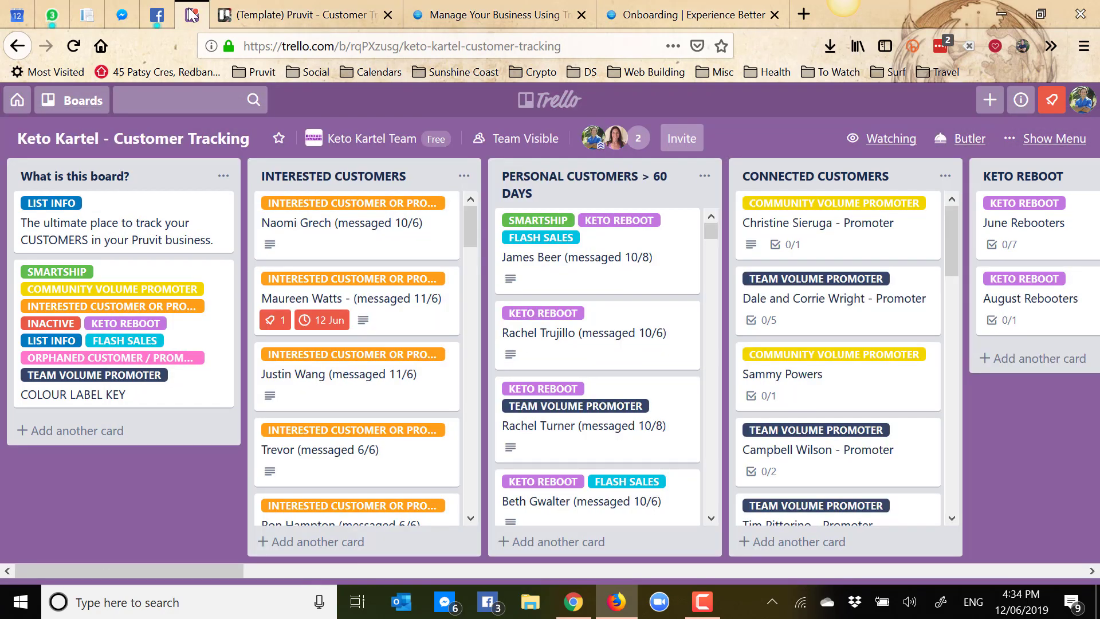
pyautogui.click(326, 15)
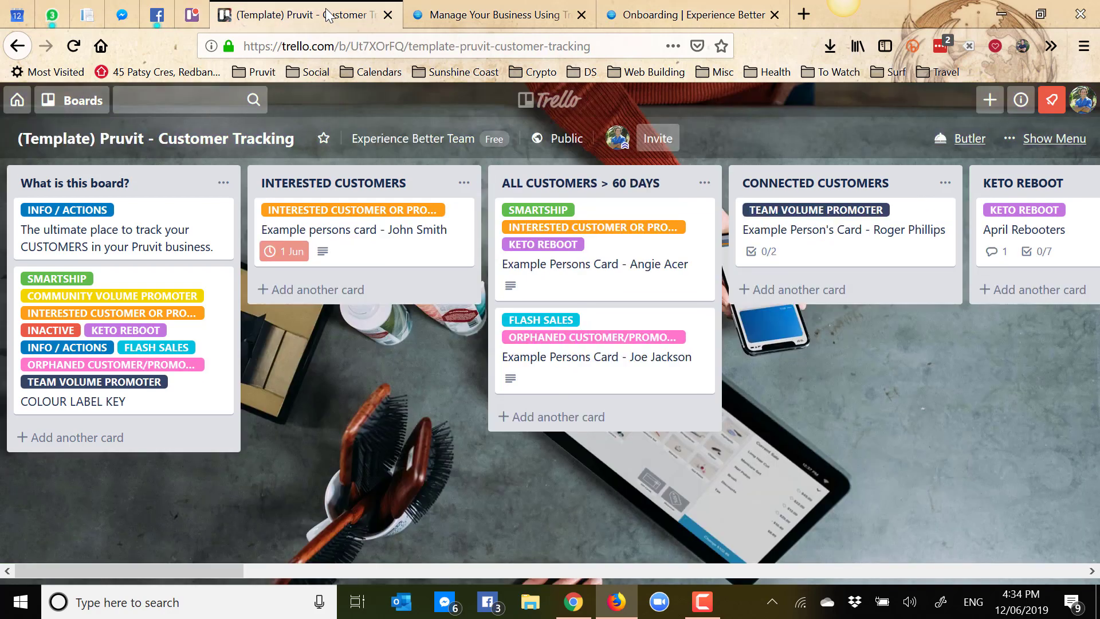
pyautogui.click(84, 103)
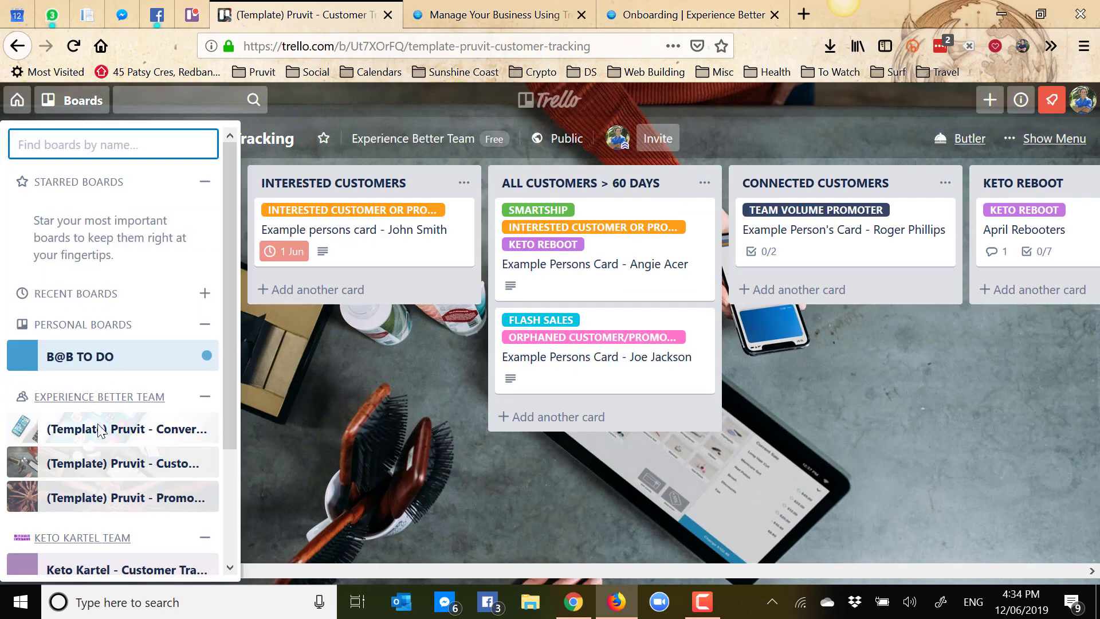
pyautogui.scroll(-2, 68, 307)
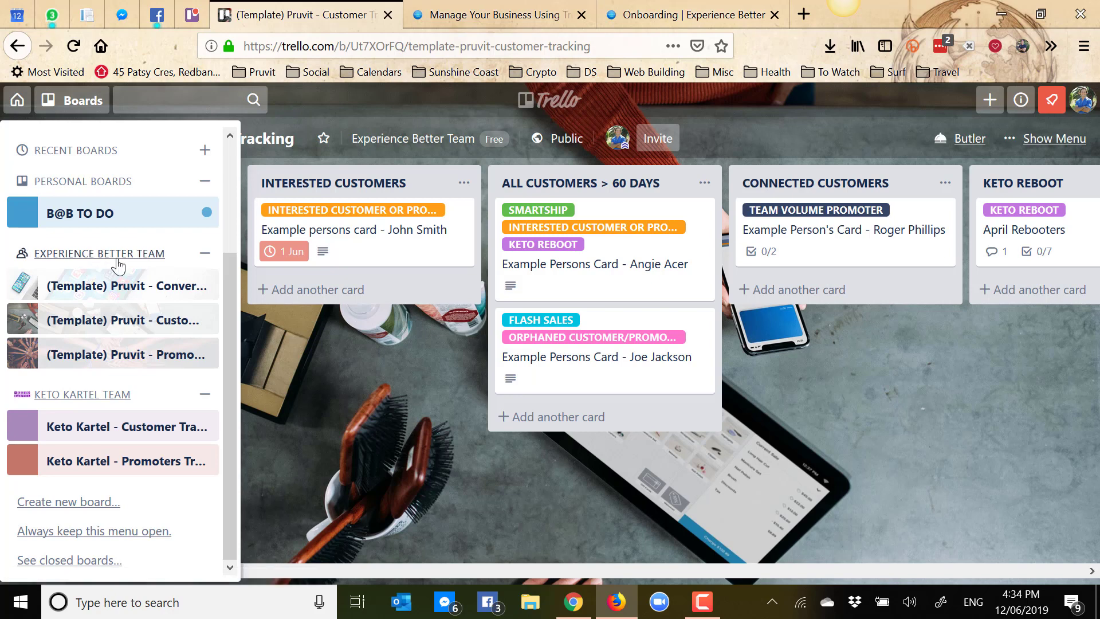
pyautogui.click(23, 356)
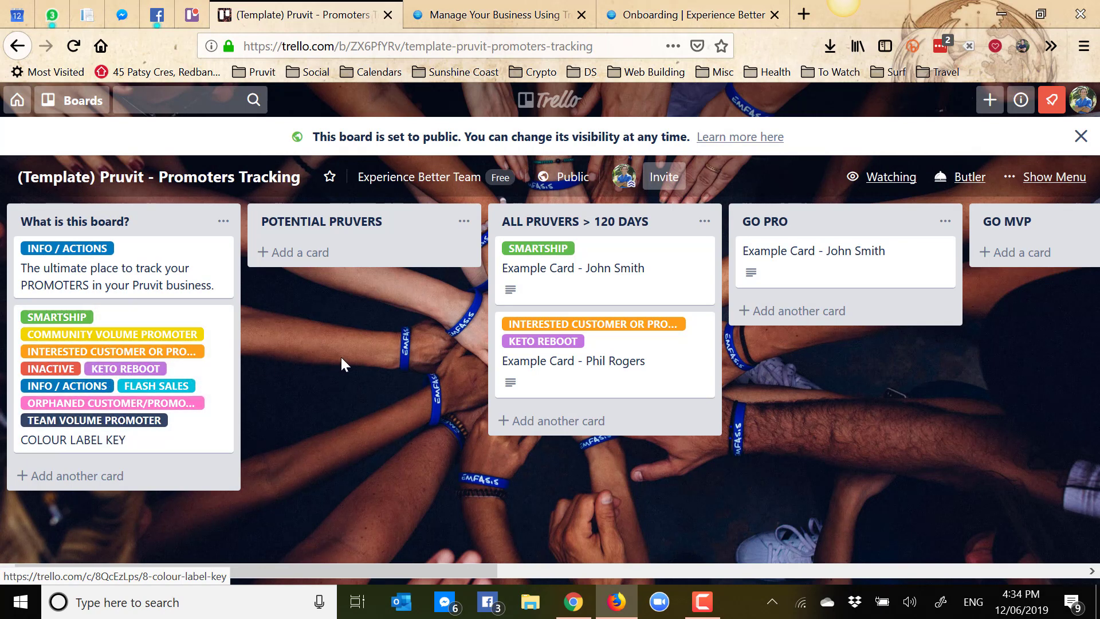
# - Look over the promoter lists from POTENTIAL PRUVERS to PLACEMENT LOUNGE, and review and close the example card in GO PRO
pyautogui.moveTo(342, 360); pyautogui.dragTo(159, 229)
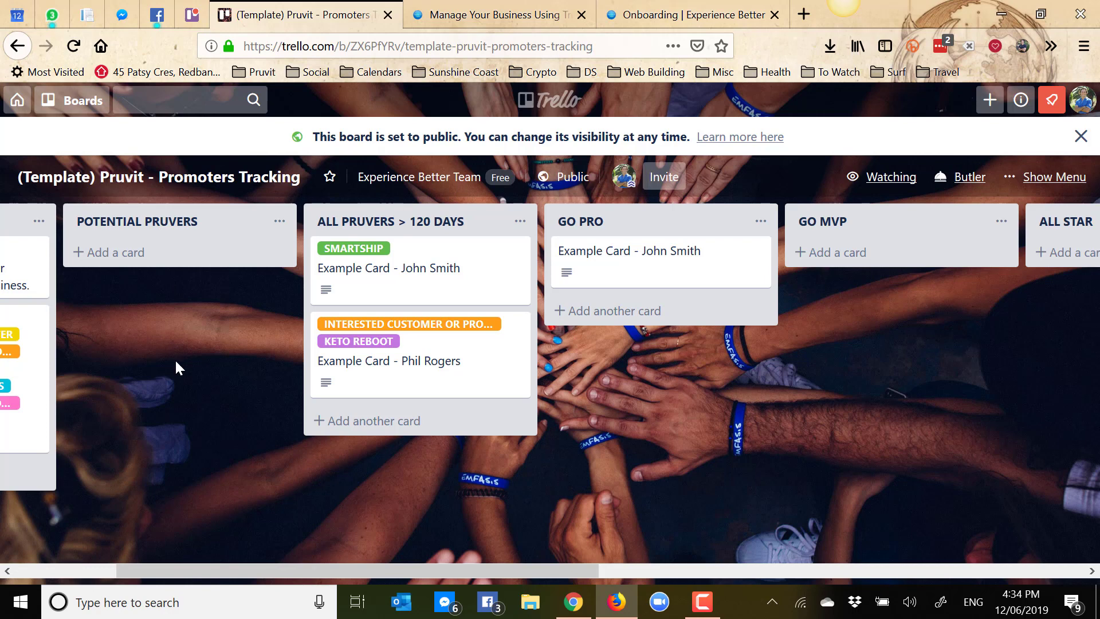
pyautogui.hscroll(3, 174, 359)
pyautogui.hscroll(1, 176, 366)
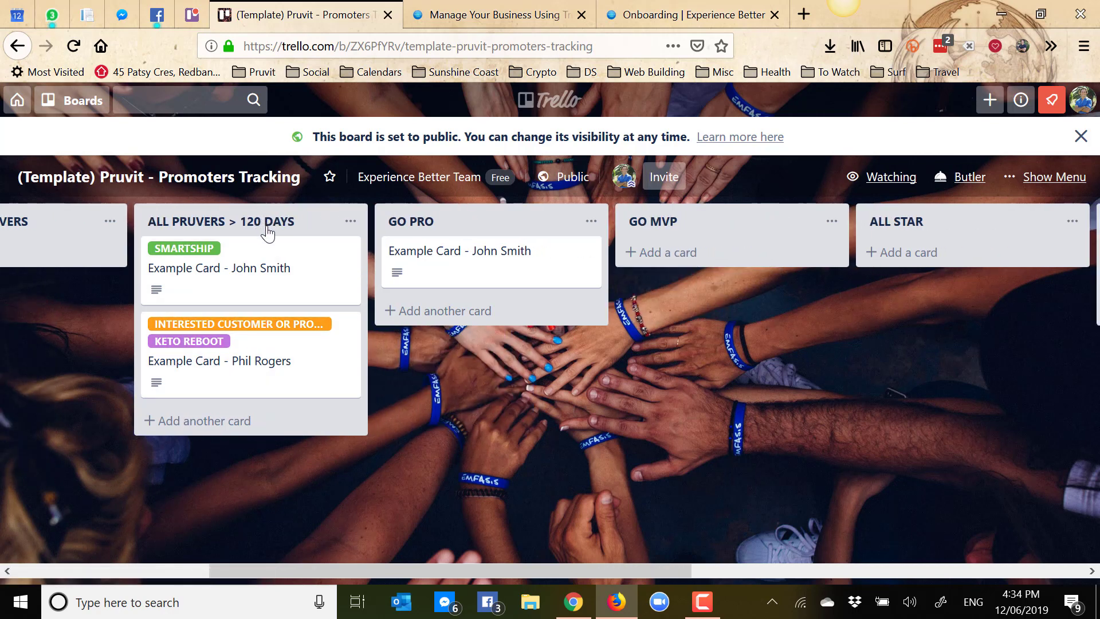
pyautogui.hscroll(5, 459, 409)
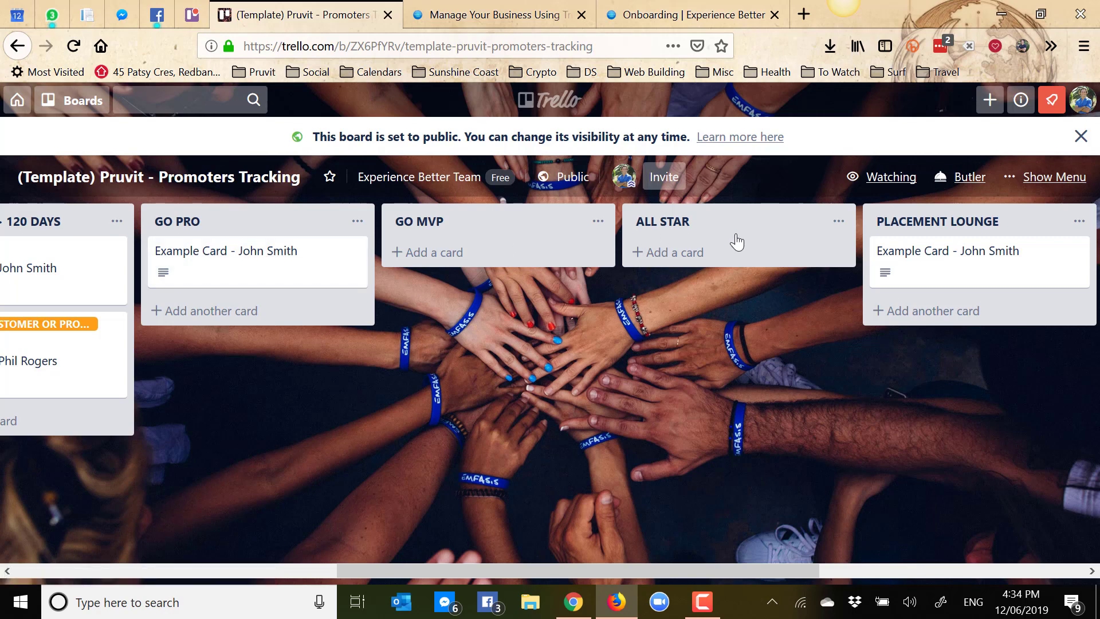
pyautogui.click(207, 276)
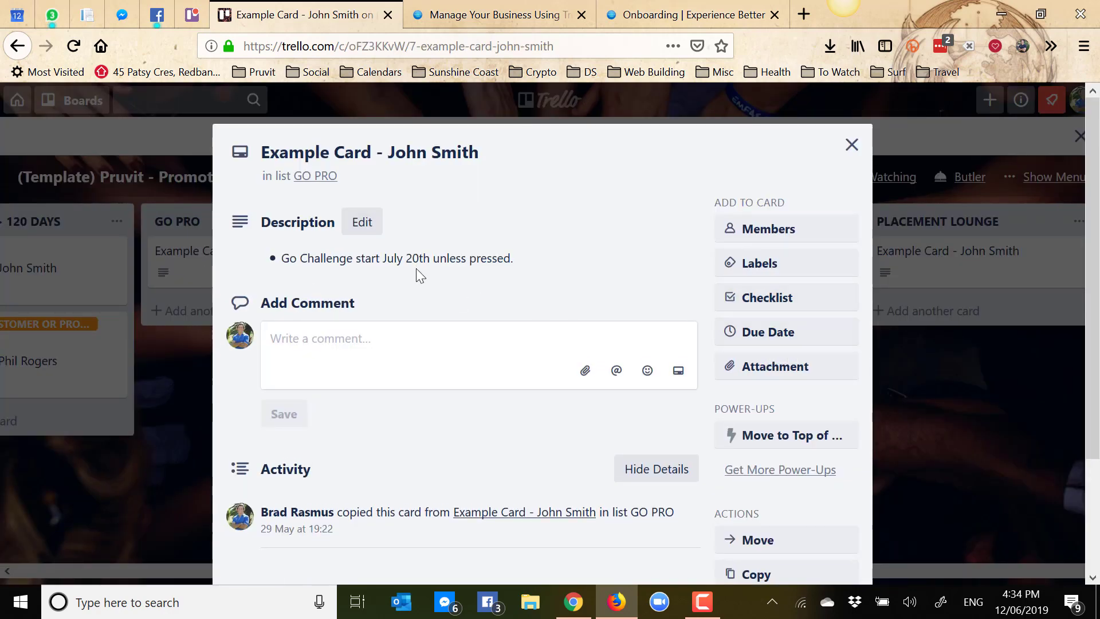
pyautogui.click(851, 145)
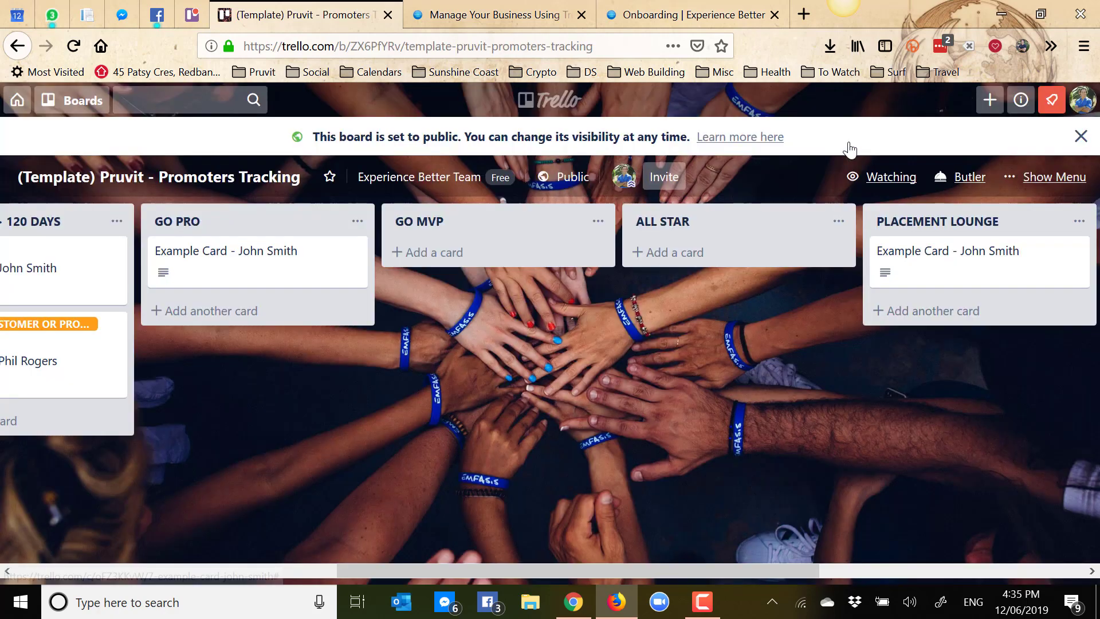
# - Examine the PLACEMENT LOUNGE and EVENTS lists at the end of the board and return to its first list
pyautogui.hscroll(5, 739, 424)
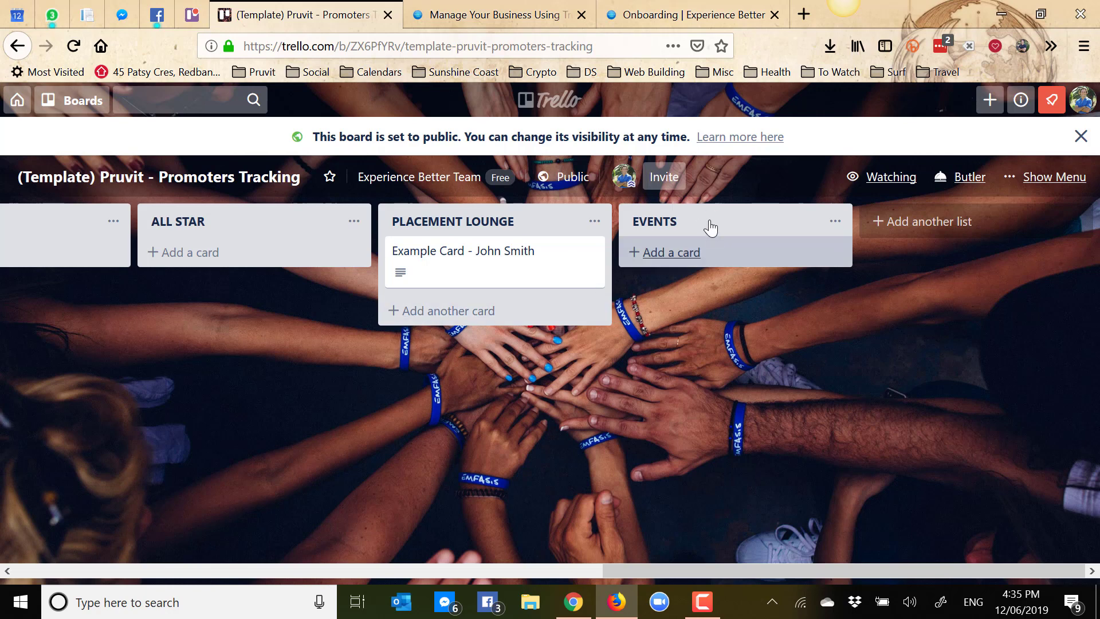
pyautogui.hscroll(-2, 674, 394)
pyautogui.hscroll(-10, 674, 394)
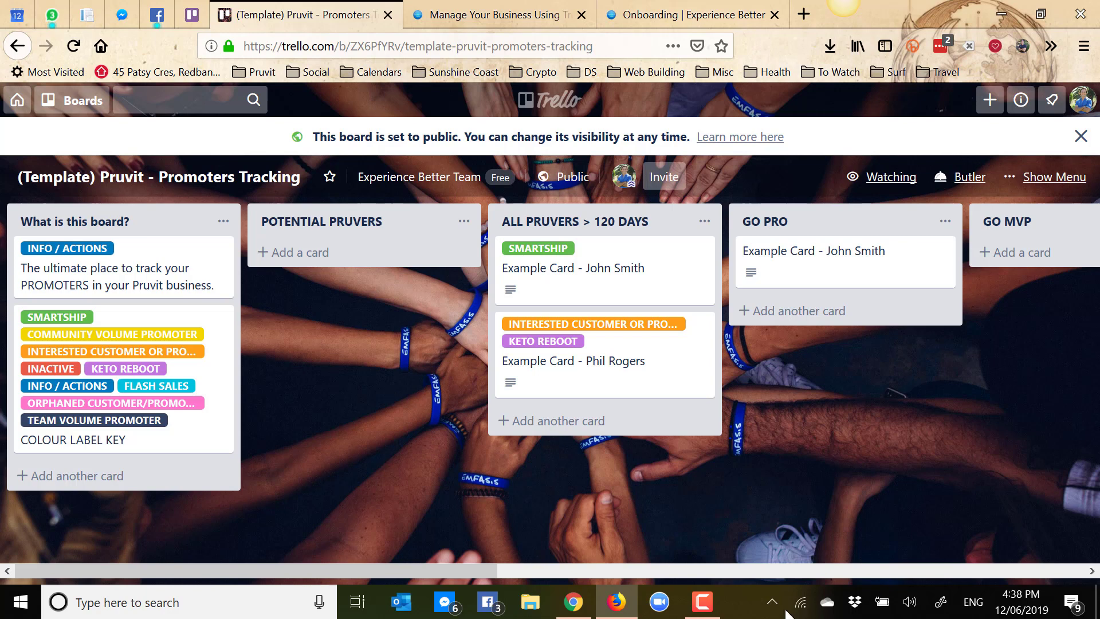
pyautogui.moveTo(707, 608)
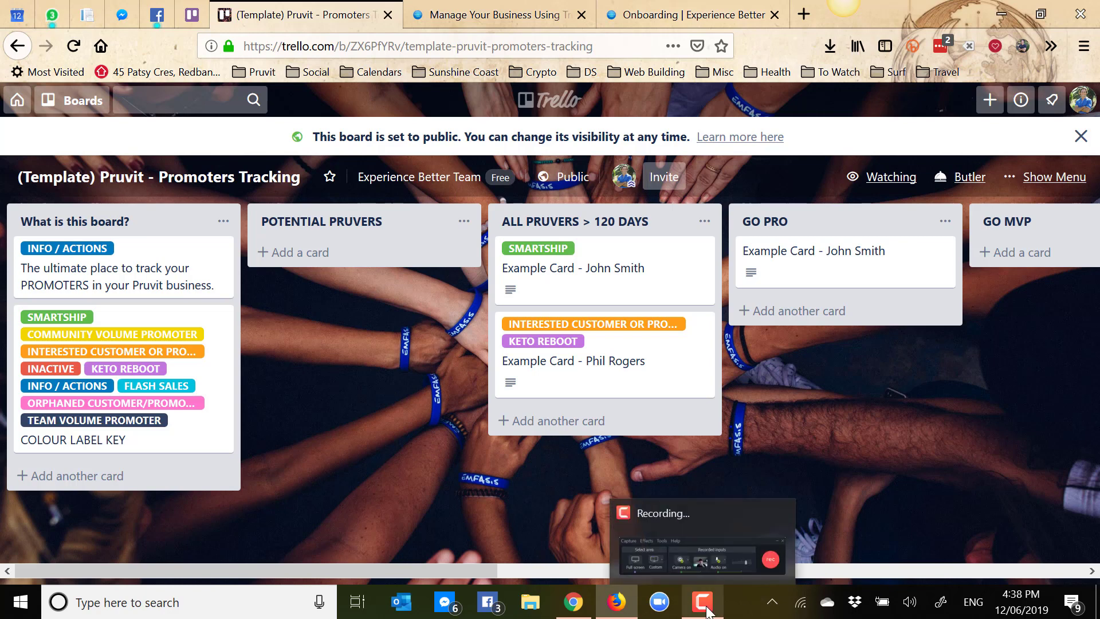